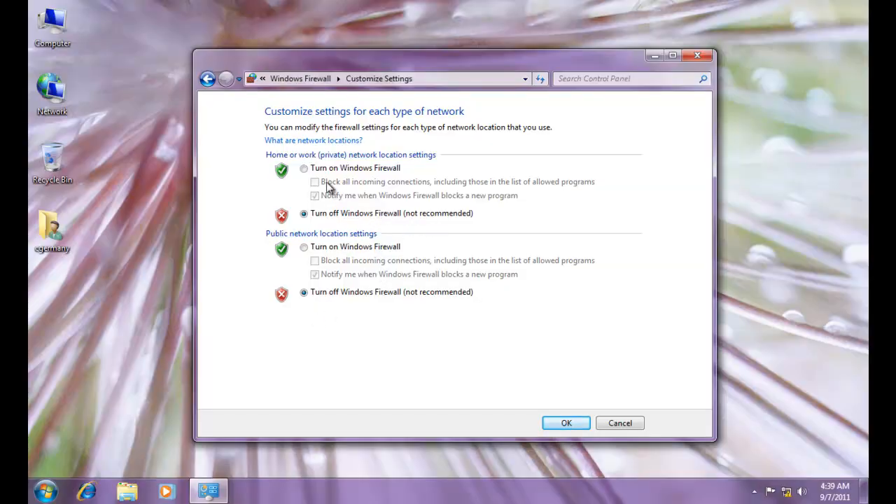
Step: Turn on Windows Firewall for both the home or work and the public network locations, and close the firewall settings
left_click(305, 168)
left_click(314, 248)
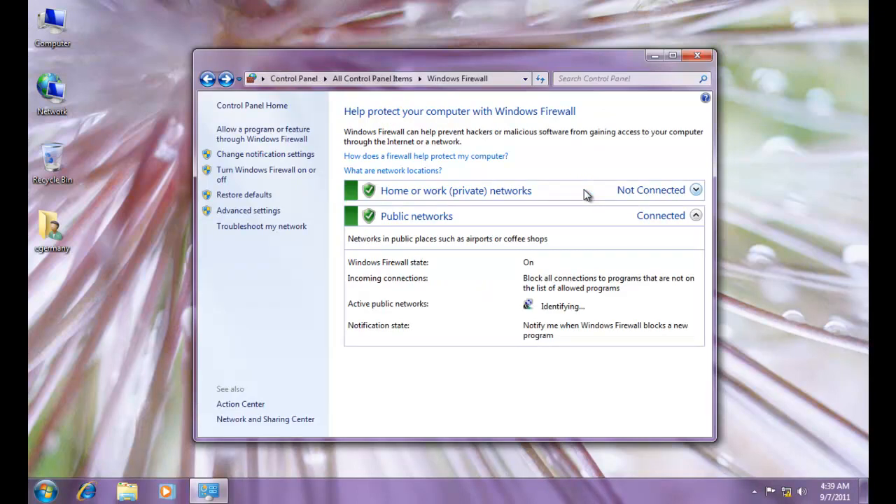
left_click(696, 55)
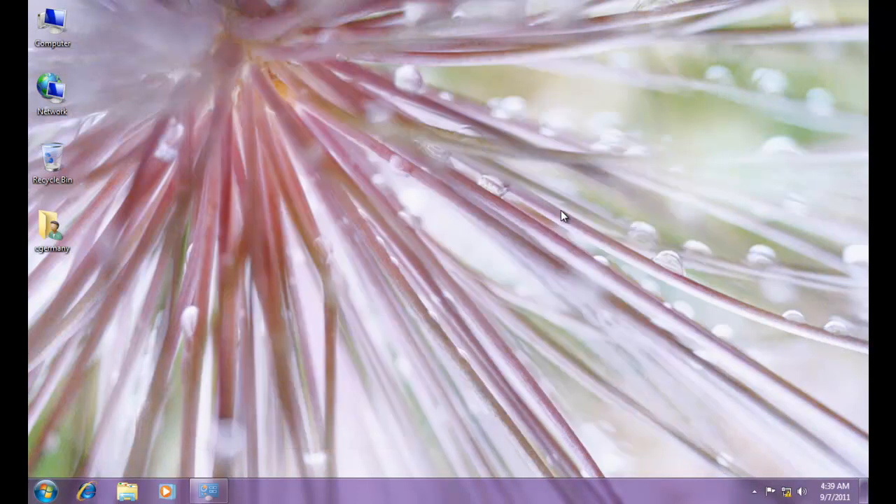
Step: Open the advanced sharing settings of the Network and Sharing Center
left_click(45, 492)
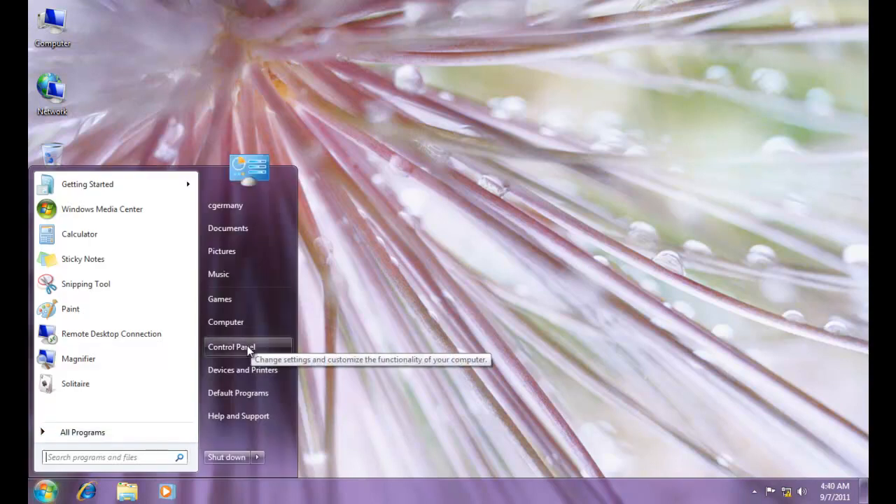
left_click(247, 348)
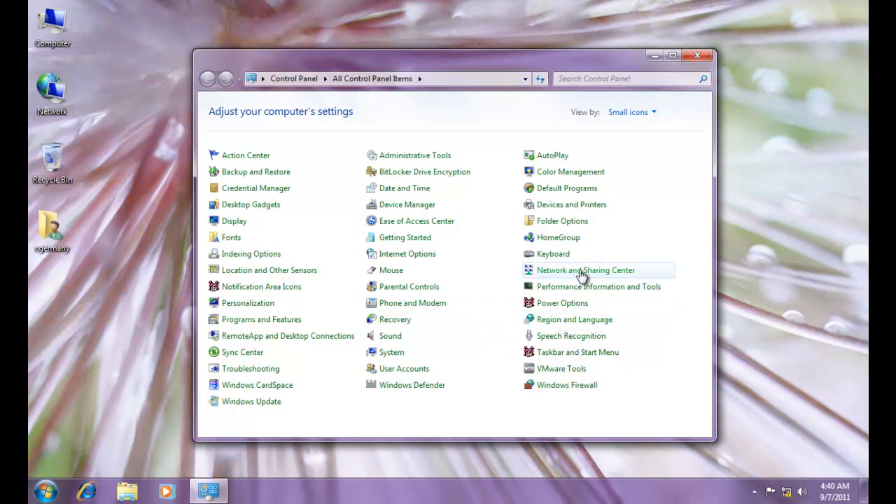
left_click(599, 271)
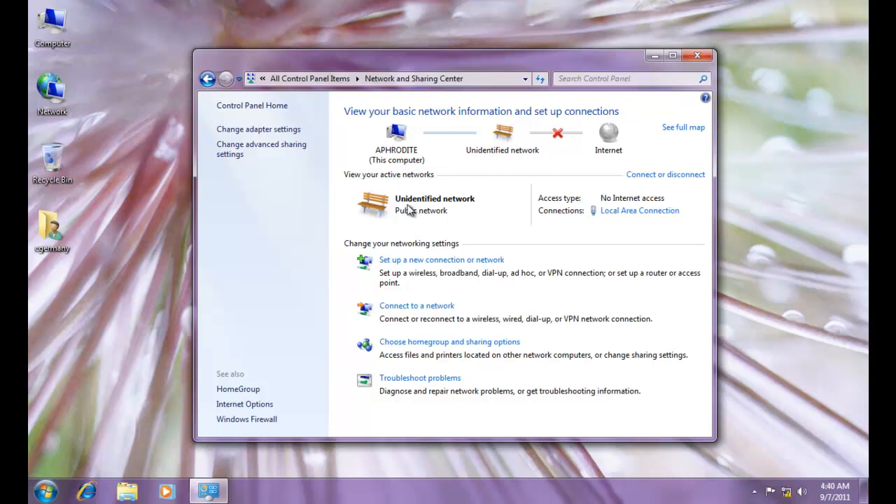
left_click(290, 152)
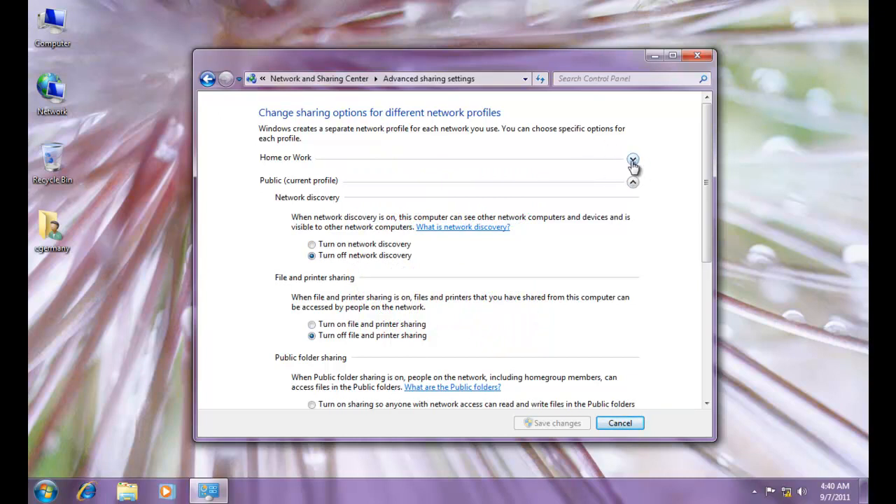
Step: Turn on network discovery, file and printer sharing and Public folder sharing for the public profile, and save the changes
left_click(345, 244)
left_click(329, 325)
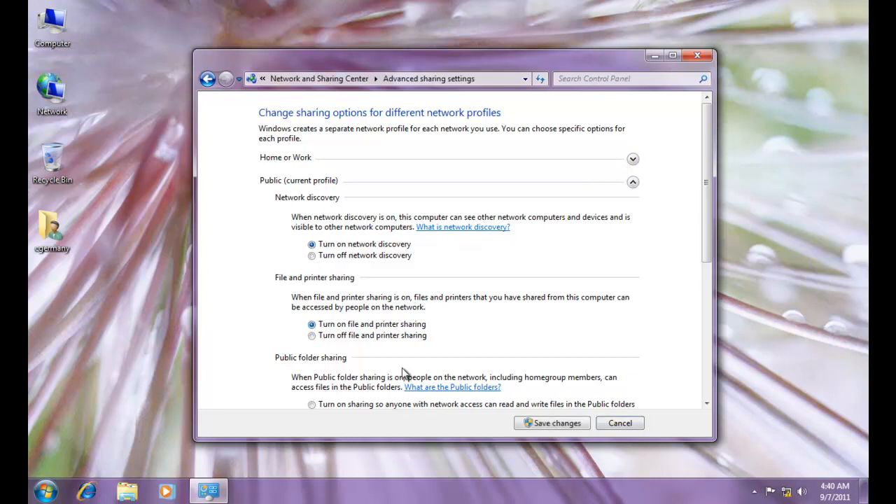
left_click(364, 406)
left_click_drag(706, 235, 697, 385)
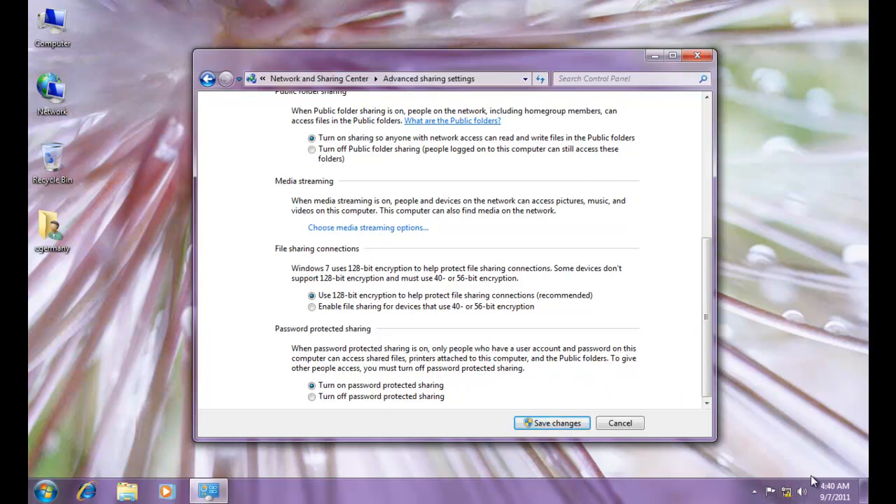
mouse_move(790, 495)
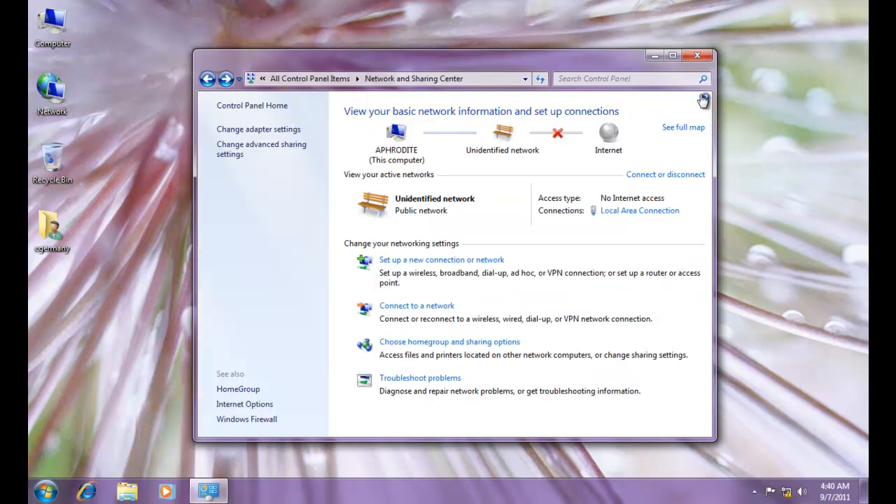
left_click(697, 59)
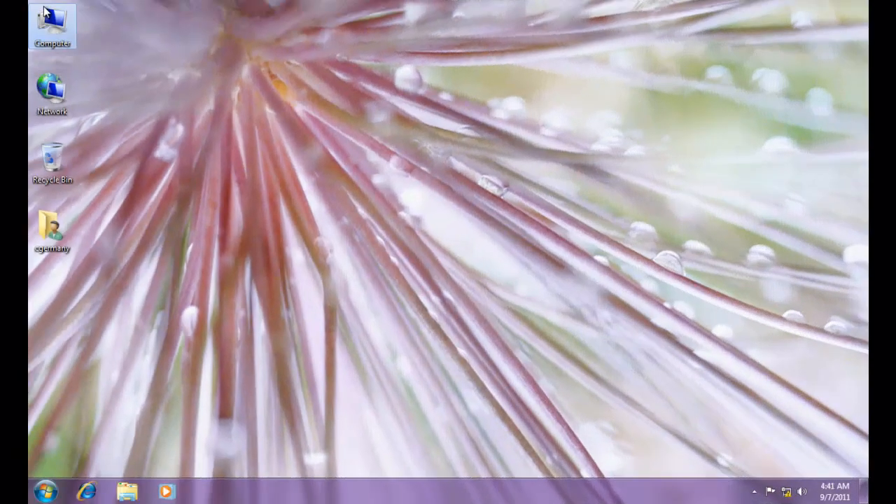
Step: Open Computer Management for this computer and show the Services list under Services and Applications
right_click(47, 26)
left_click(82, 51)
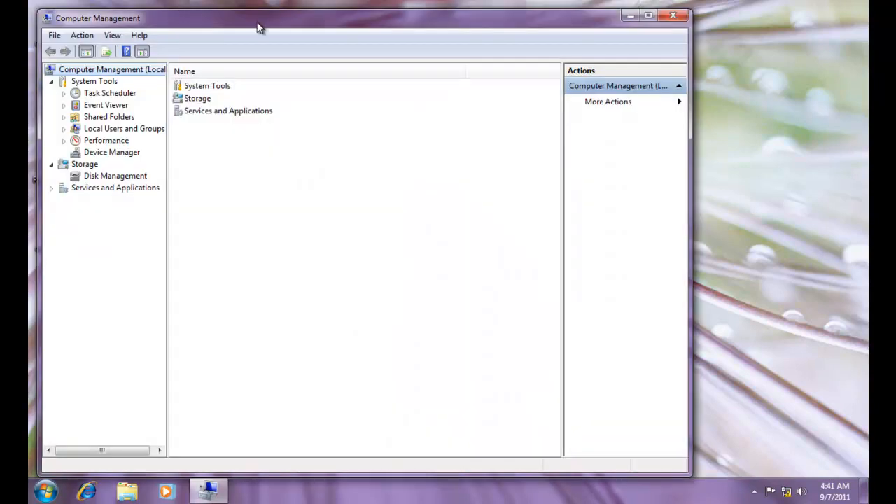
left_click_drag(257, 23, 292, 17)
left_click(47, 491)
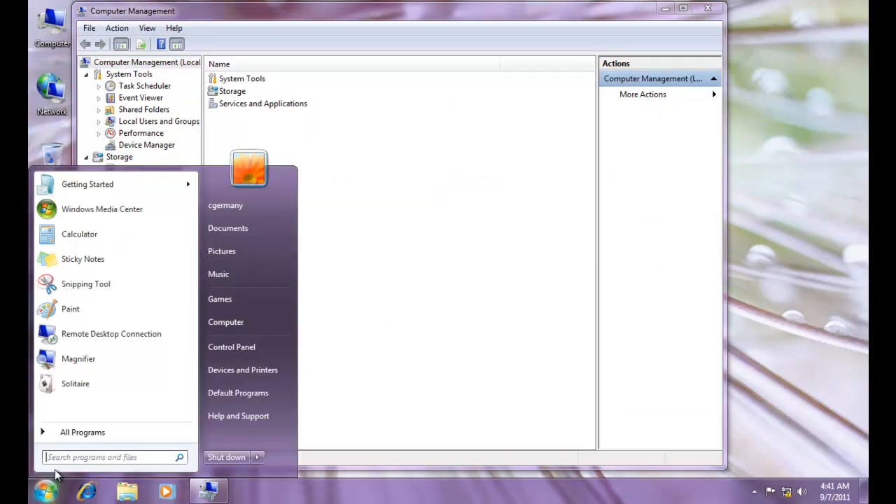
left_click(404, 22)
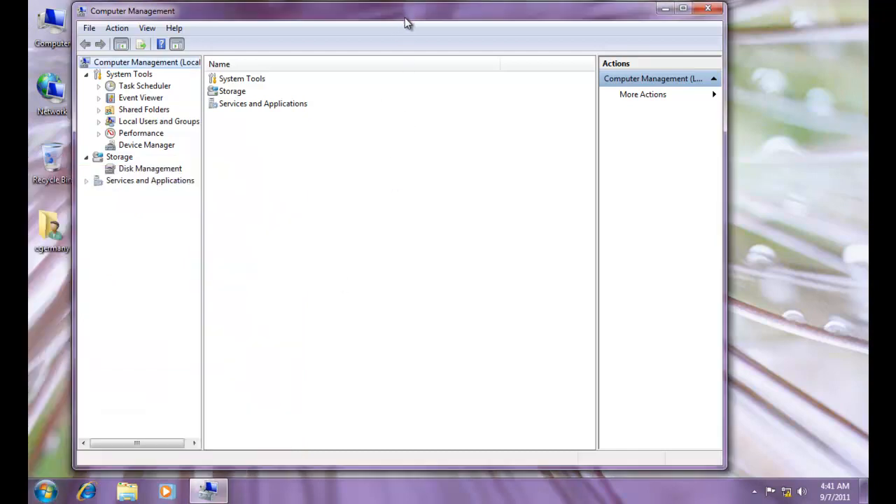
left_click(156, 182)
left_click(86, 182)
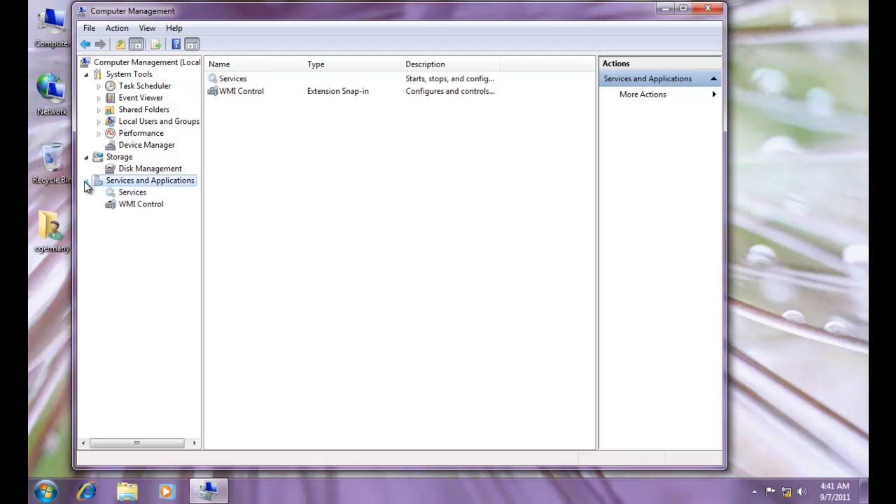
left_click(132, 192)
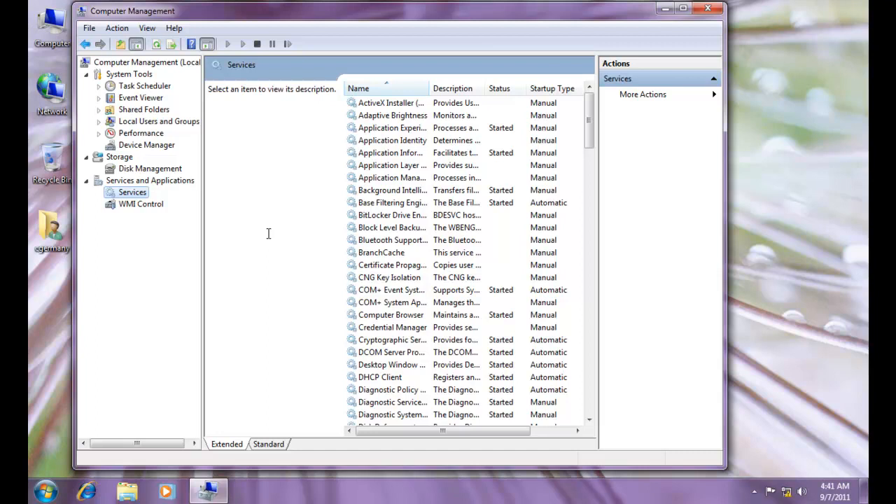
Step: Find the Network Access Protection Agent service, widen the Name column and open the service's properties
left_click(398, 270)
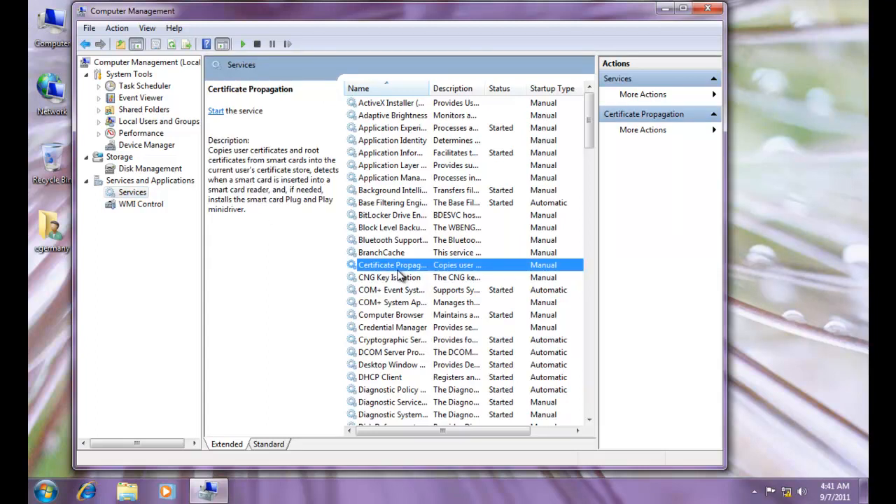
key("n")
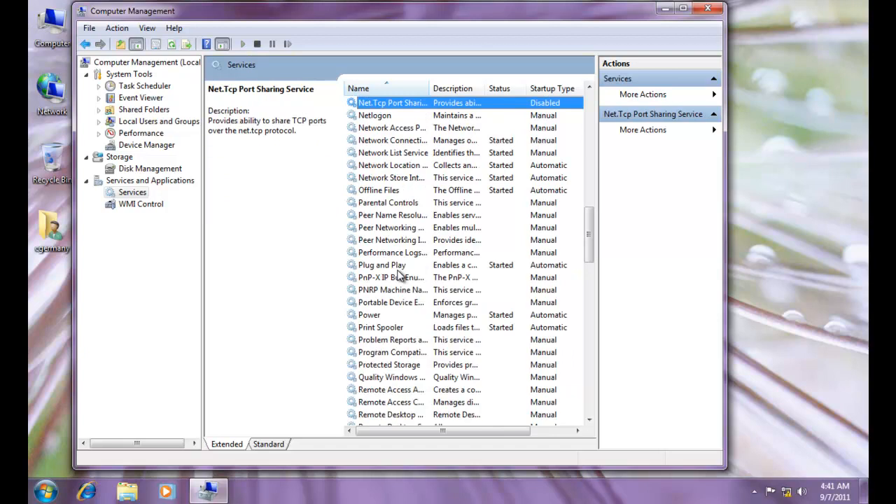
left_click(425, 128)
left_click_drag(429, 88, 482, 92)
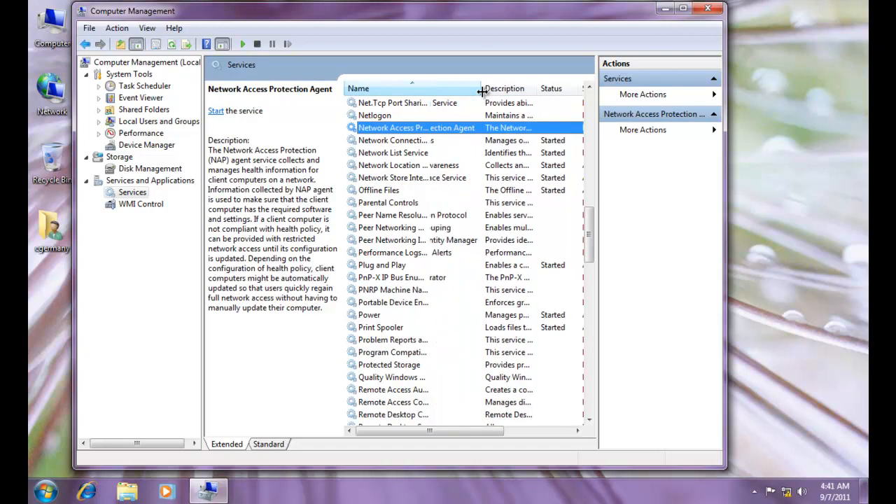
double_click(479, 128)
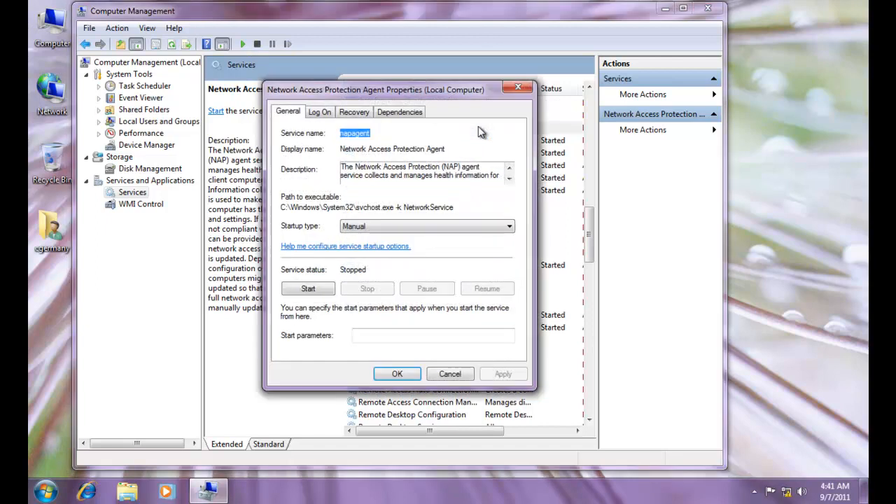
Step: Set the Network Access Protection Agent's startup type to Automatic, start the service and close Computer Management
left_click(391, 224)
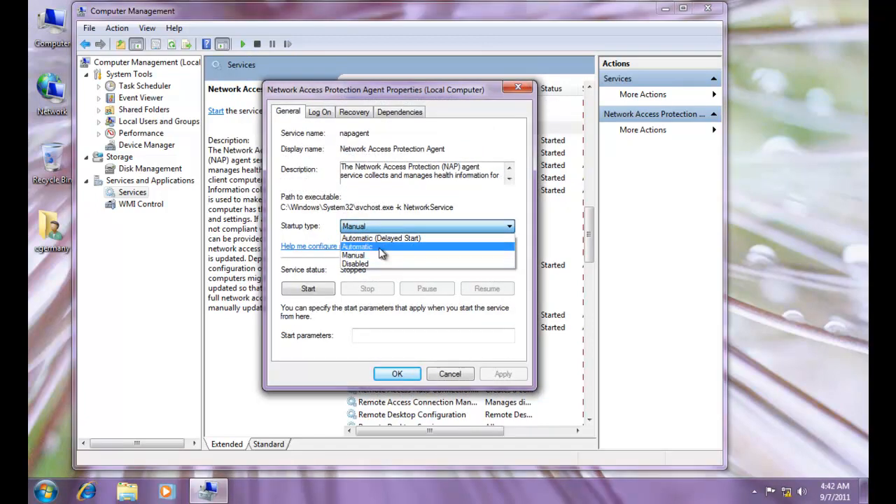
left_click(382, 238)
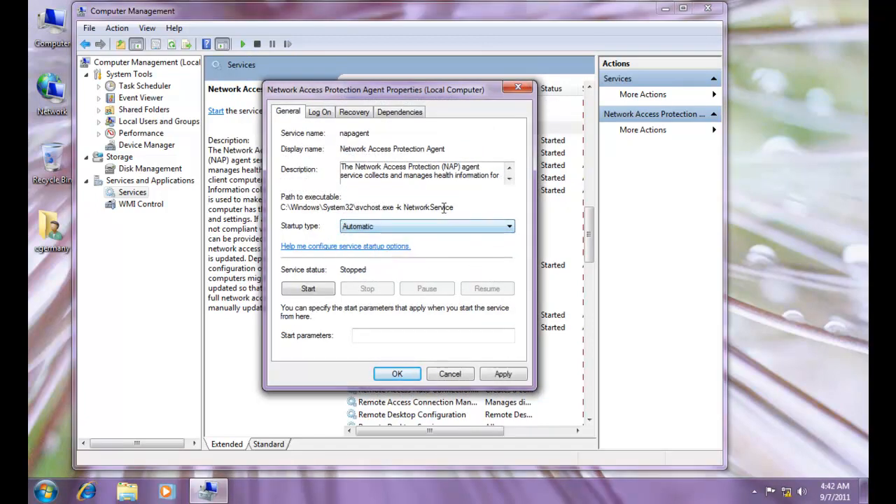
left_click(319, 291)
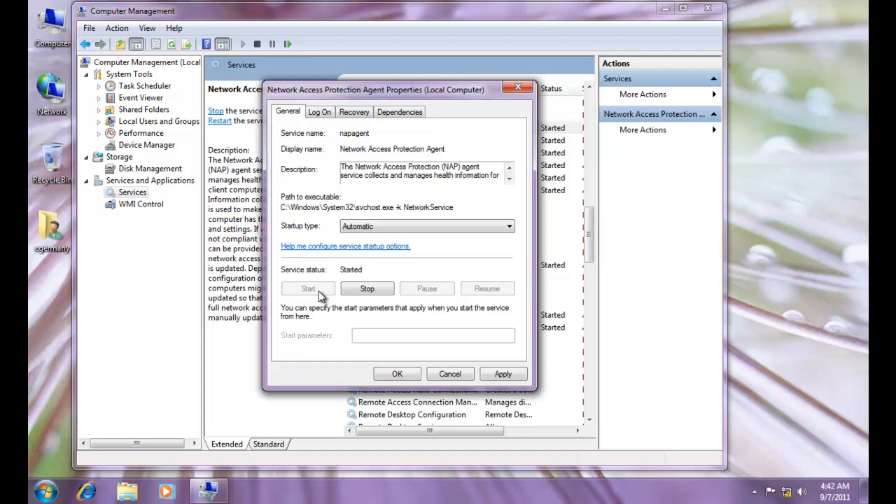
left_click(399, 376)
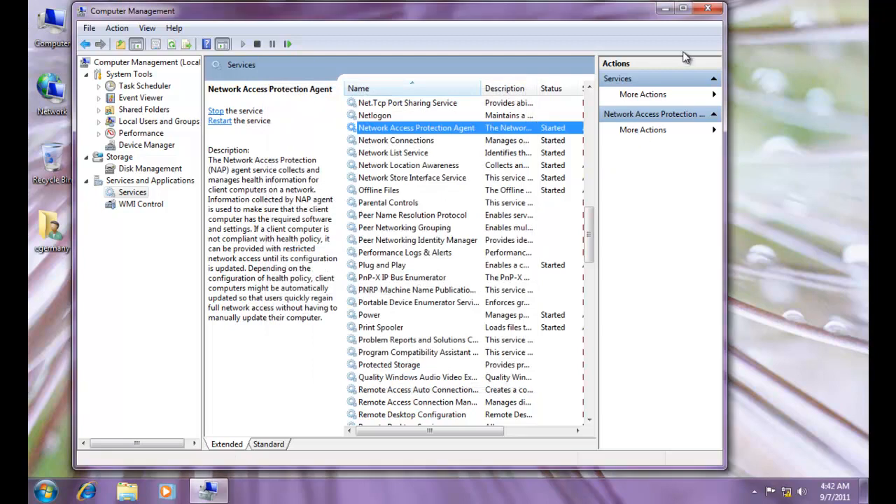
left_click(708, 9)
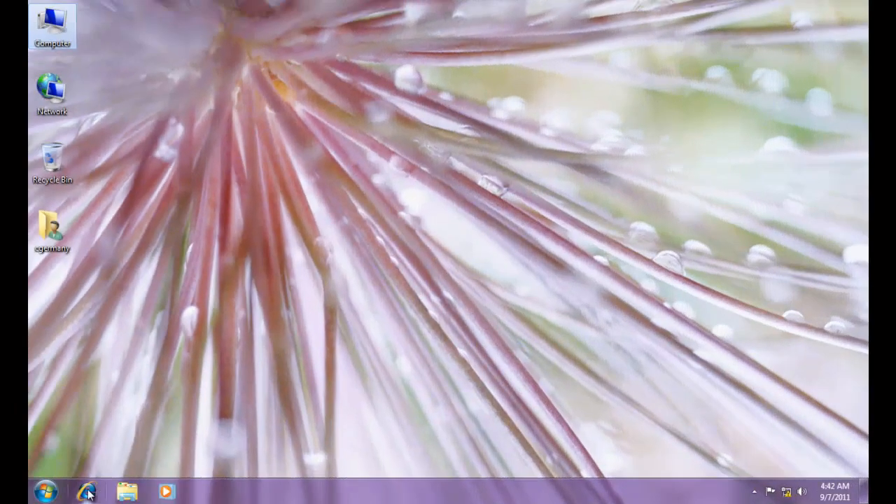
Step: Launch the NAP Client Configuration console by running napclcfg.msc
left_click(45, 492)
left_click(94, 457)
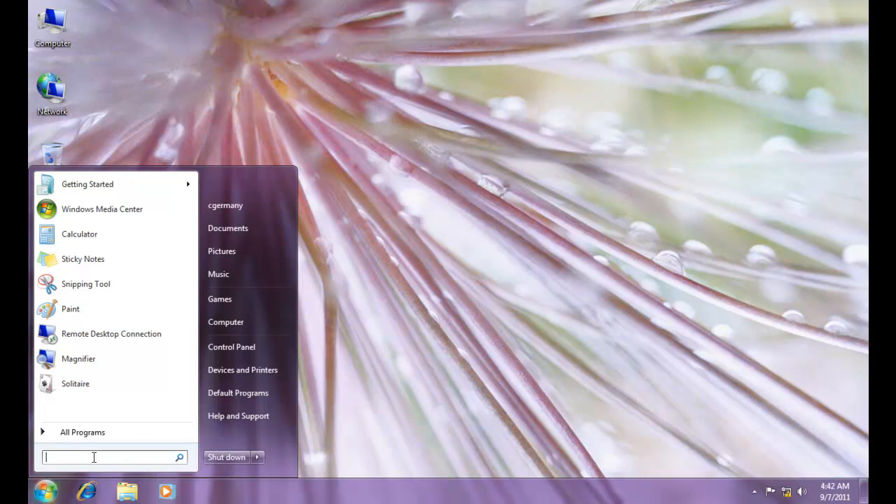
type("napclcfg")
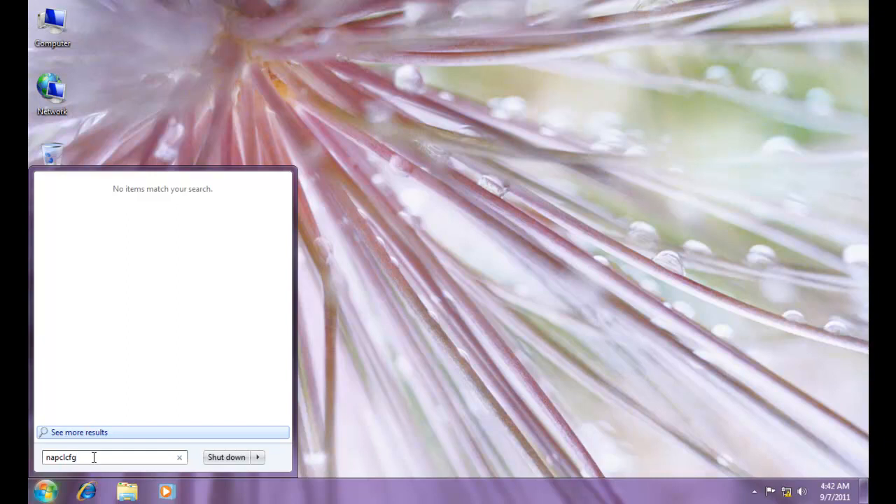
type(".msc")
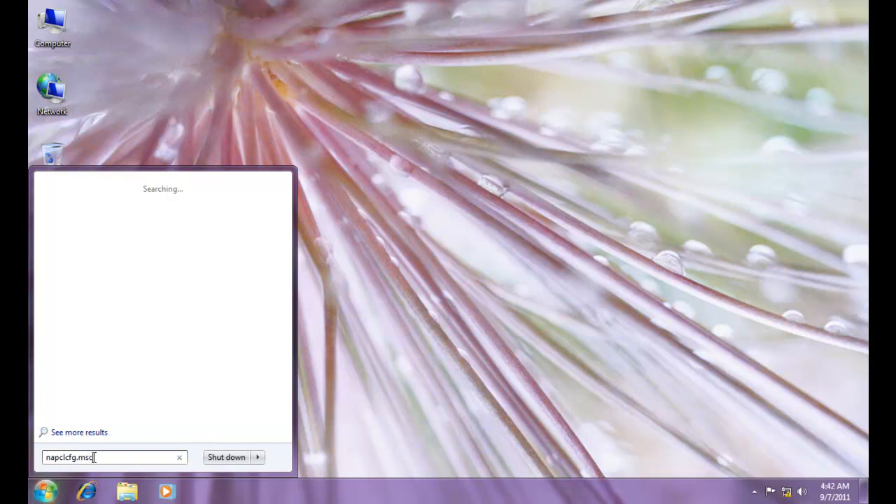
key("Return")
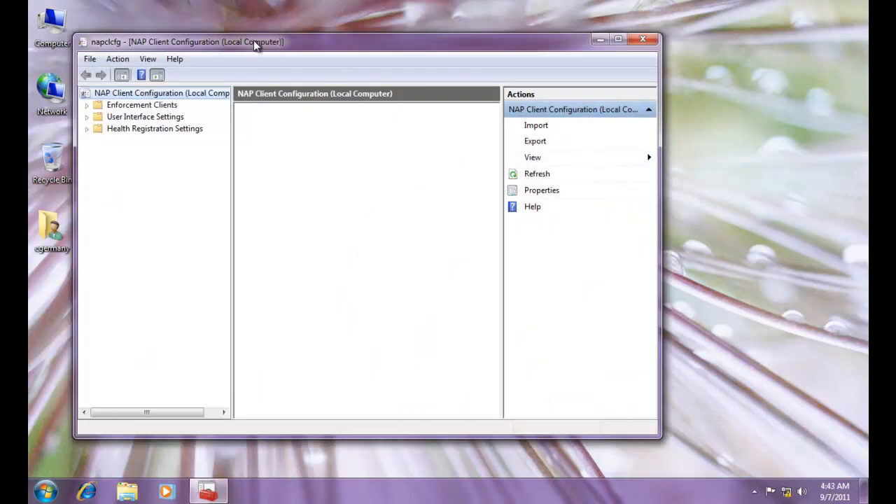
left_click_drag(256, 43, 301, 47)
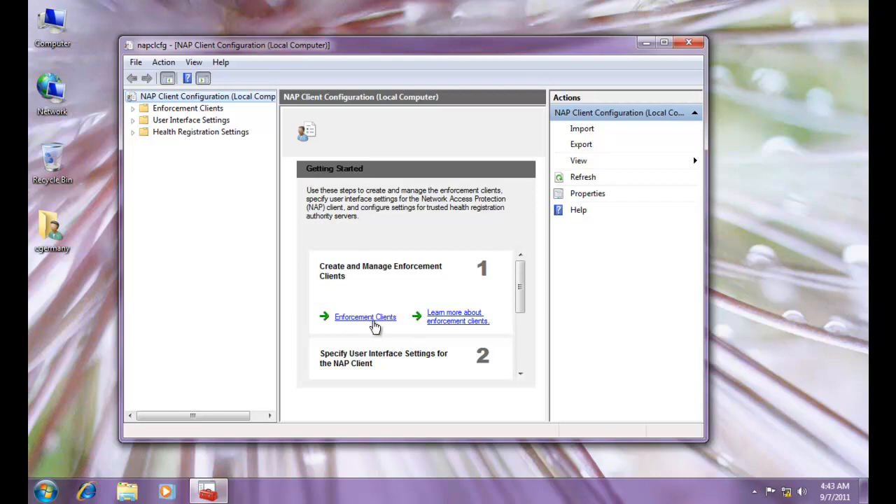
Step: Enable the DHCP Quarantine Enforcement Client in the Enforcement Clients list
left_click(371, 318)
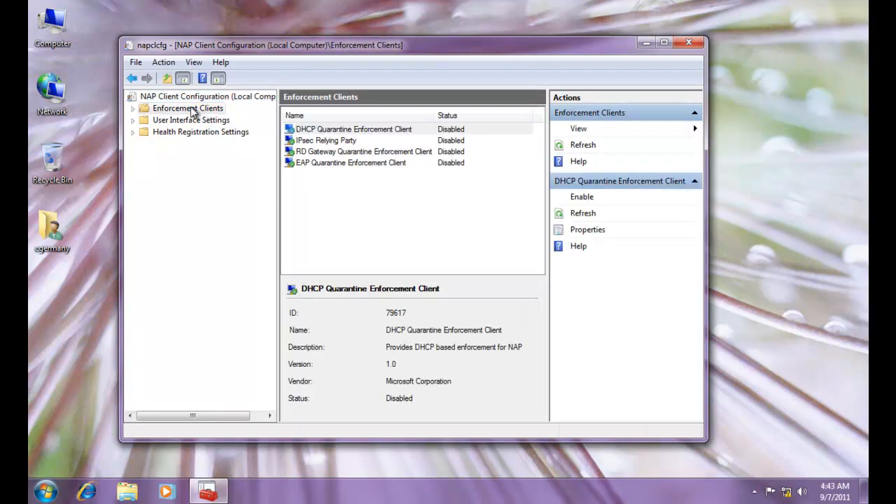
left_click(144, 109)
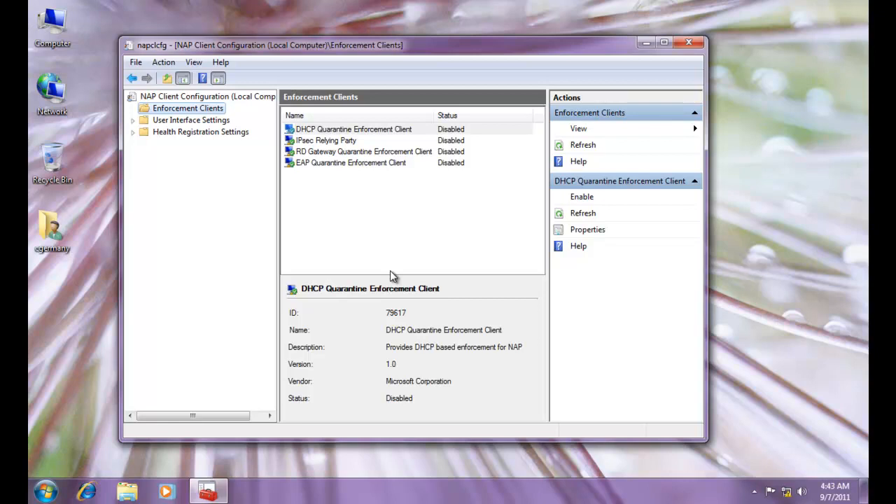
left_click(382, 130)
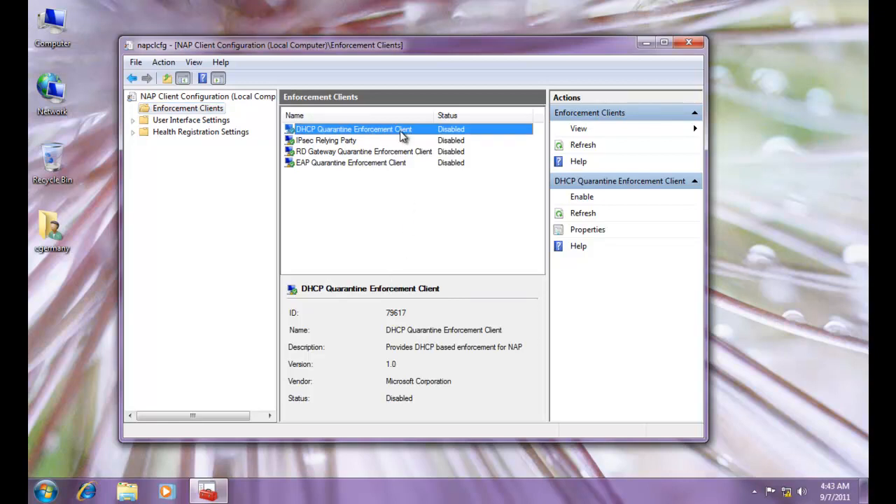
double_click(402, 133)
left_click(355, 175)
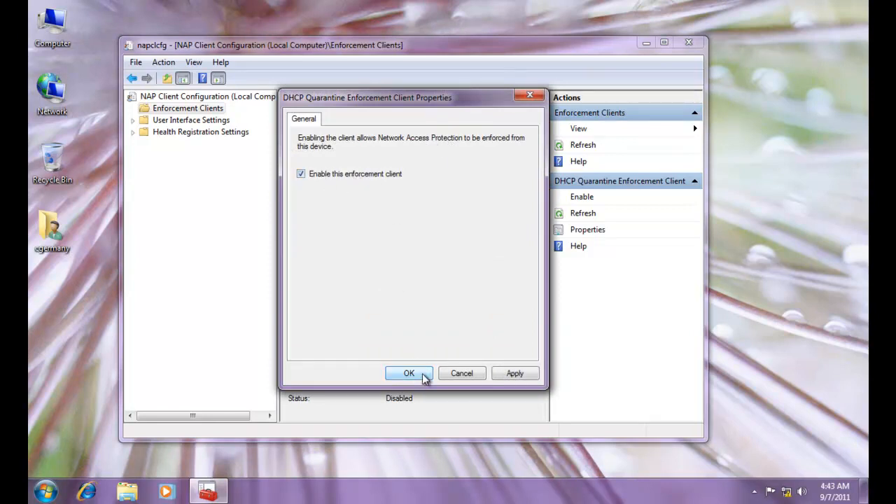
left_click(409, 374)
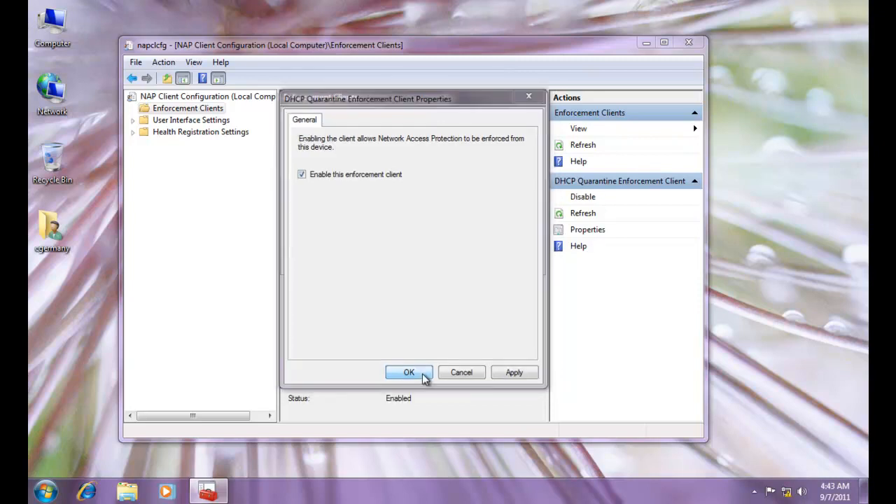
Step: Open the User Interface item's properties under User Interface Settings and set the title to "BattleStars-Colonial Fleet"
left_click(207, 120)
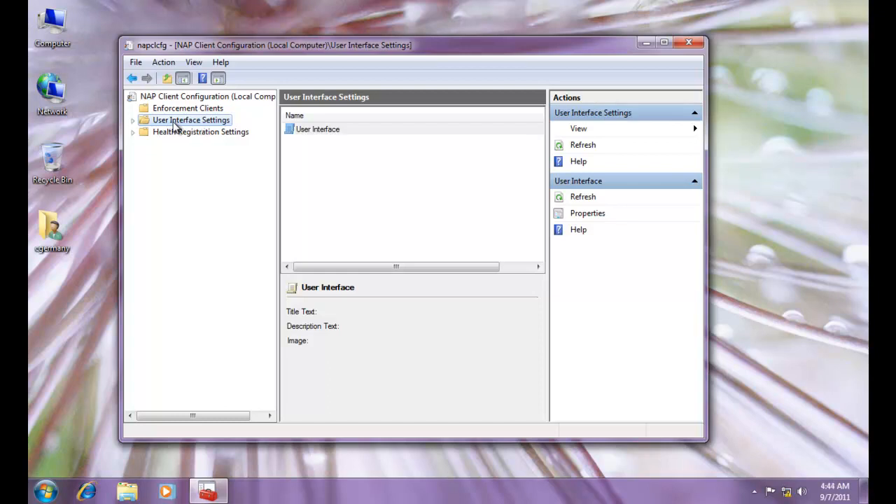
double_click(164, 123)
left_click(319, 133)
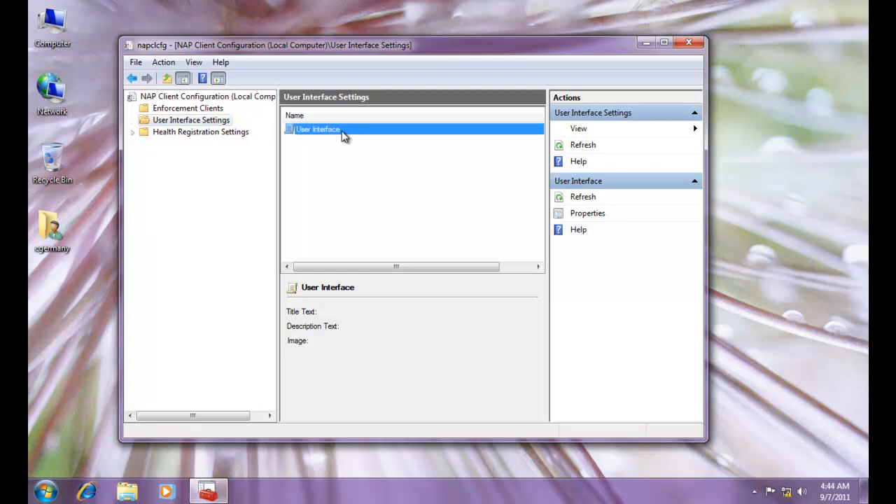
double_click(335, 135)
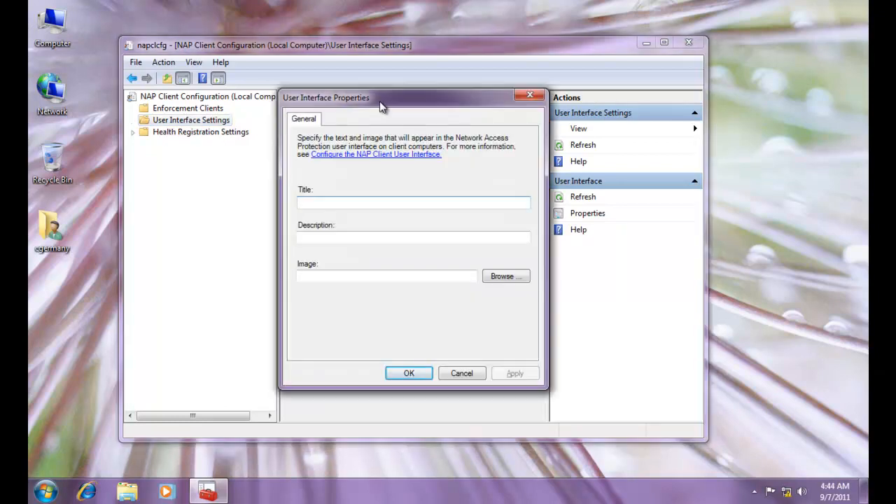
left_click_drag(388, 104, 373, 116)
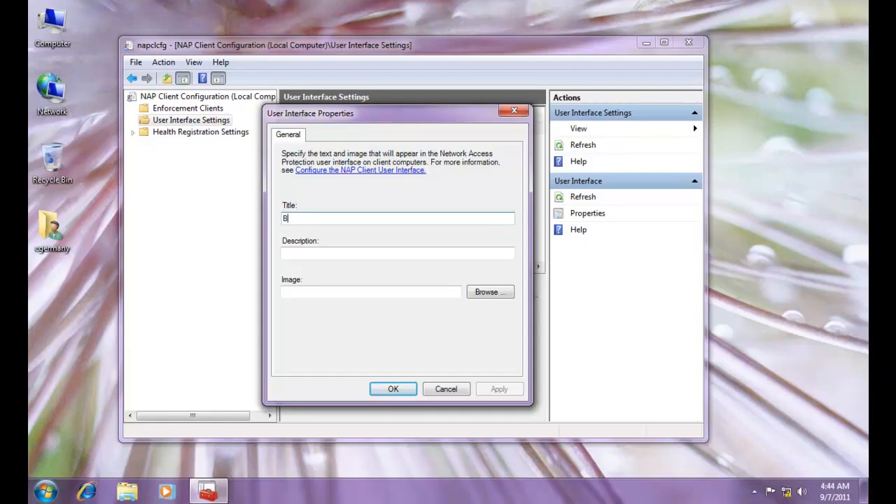
type("BattleStars-Colonial Fleet")
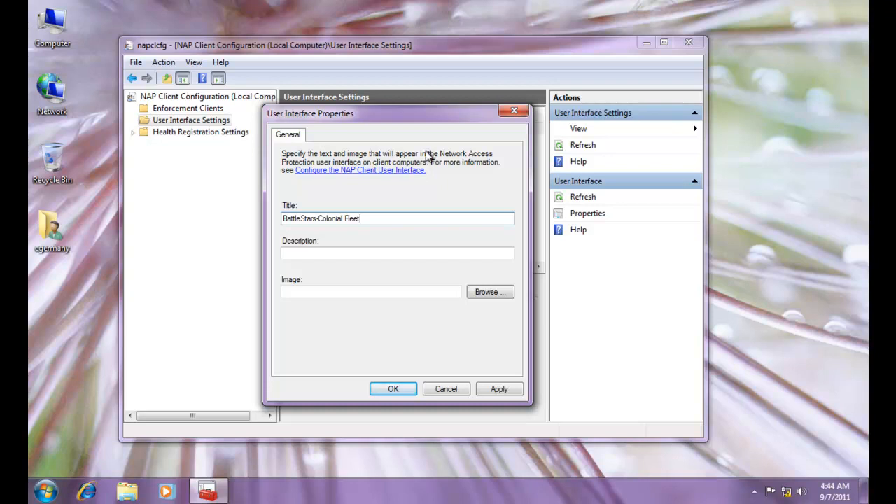
Step: Set the description to "A rag-tag fugitive fleet.", leave the image empty and save the User Interface properties
left_click(316, 255)
type("A rag-tag fugitive fleet..")
key("BackSpace")
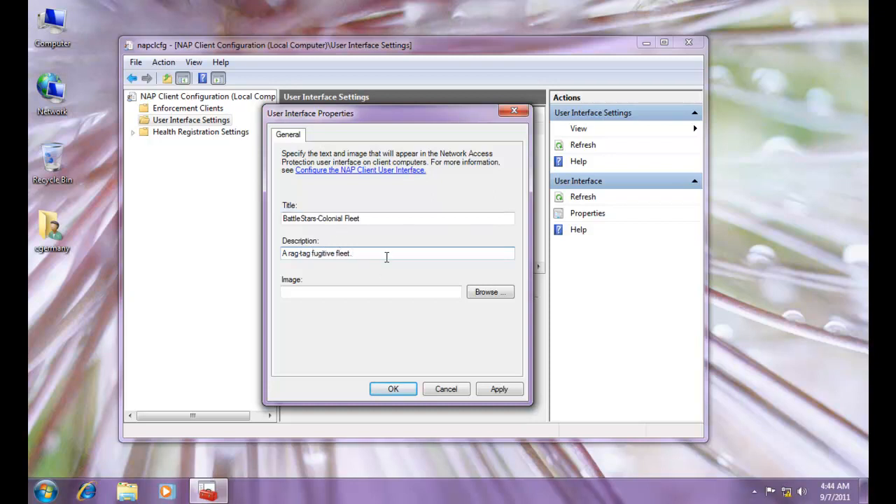
left_click(379, 295)
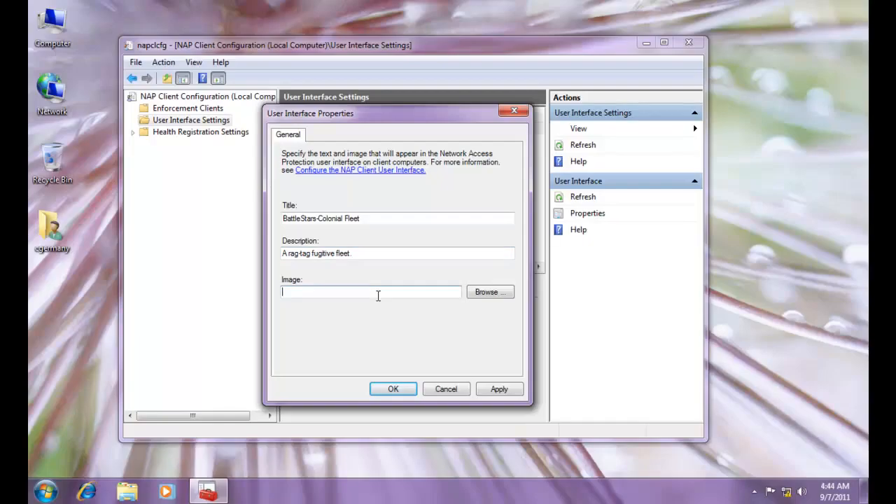
left_click(394, 390)
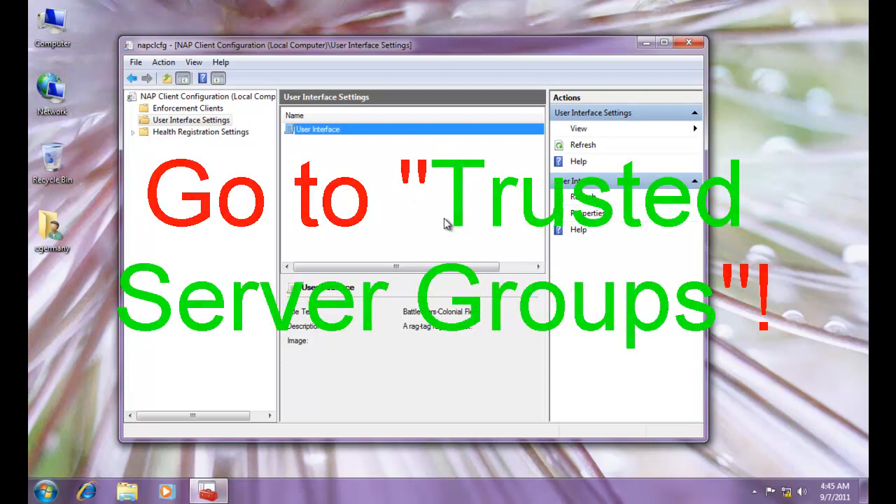
Step: Maximize the NAP Client Configuration console and review its overview, Trusted Server Groups and Request Policy
left_click(226, 97)
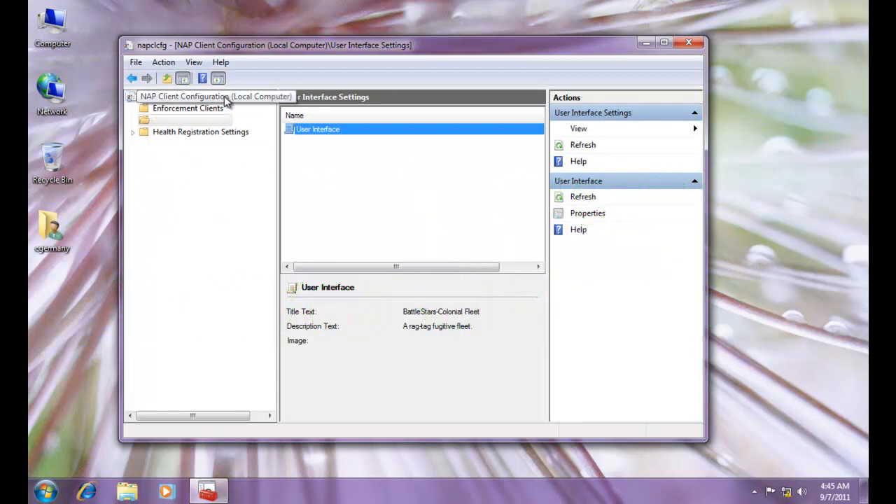
left_click(664, 43)
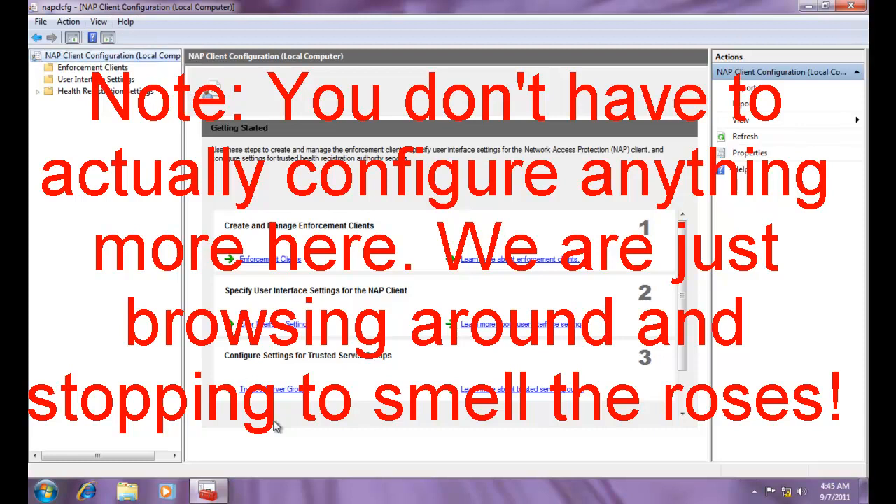
left_click(288, 393)
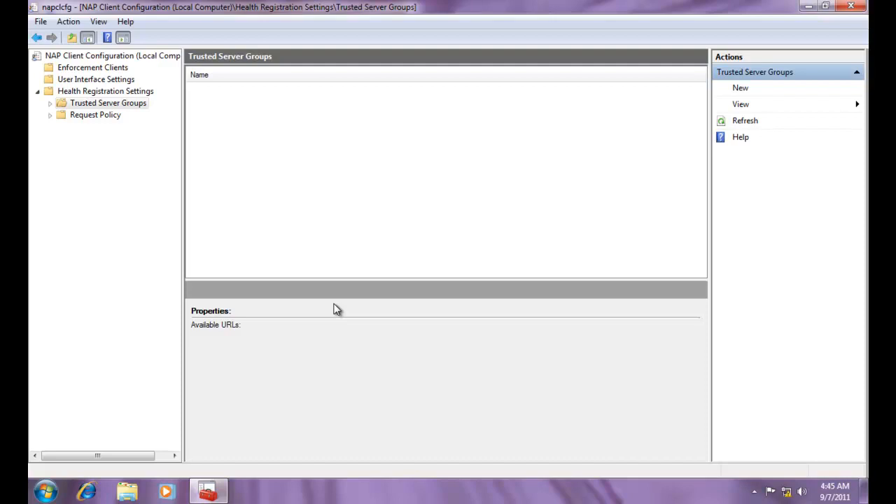
left_click(117, 103)
left_click(96, 114)
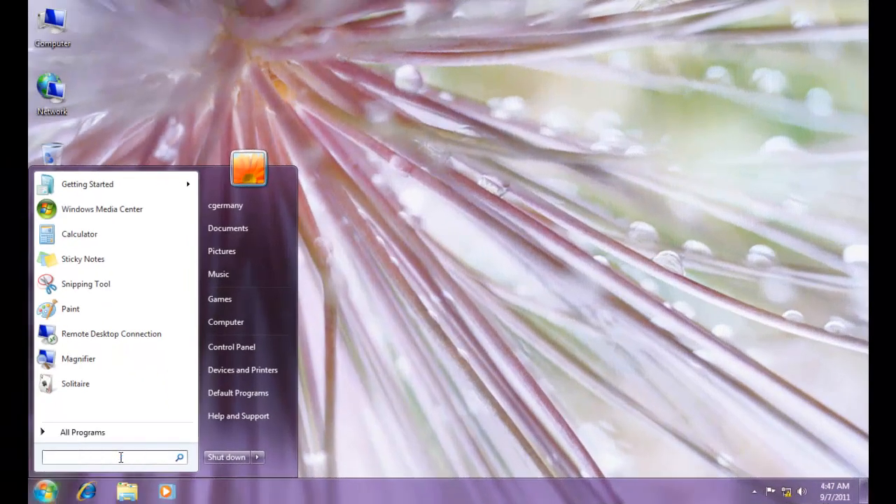
Step: Launch a Command Prompt and change to the root directory of drive C
type("cmd")
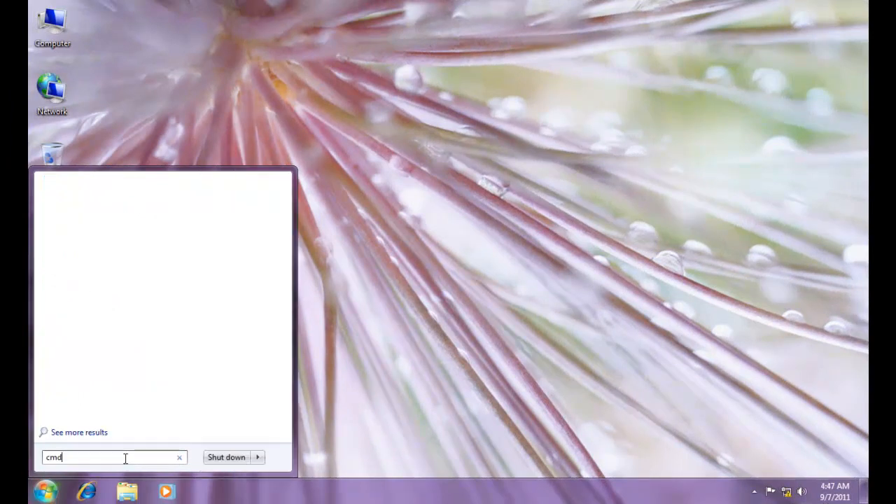
key("Return")
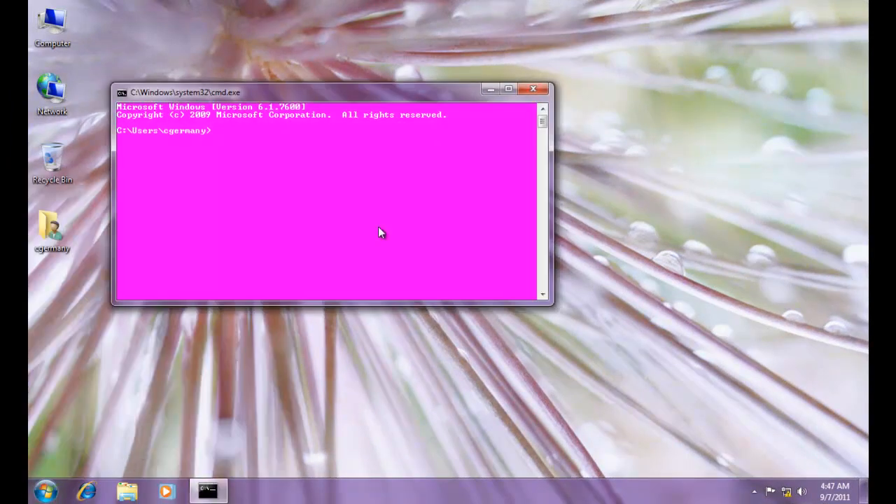
left_click_drag(340, 93, 401, 151)
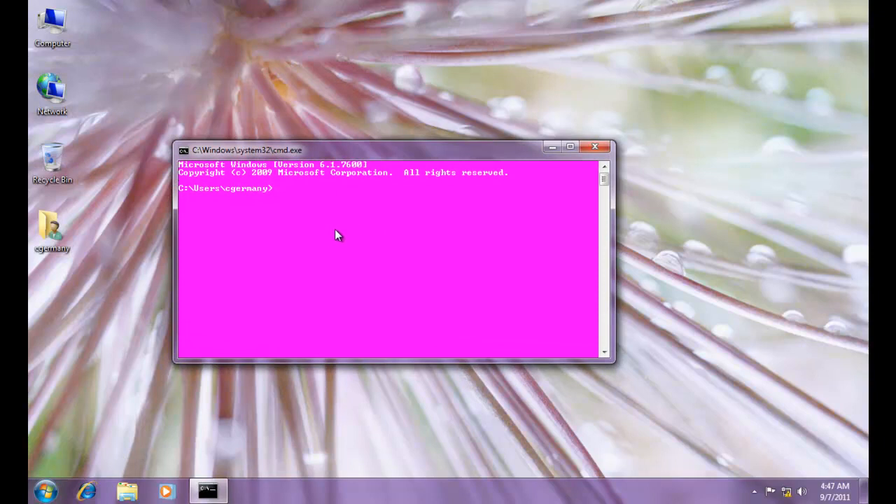
type("cd ..")
key("Return")
type("cd ..")
key("Return")
Step: Display the computer's host name with the hostname command
type("hostnba")
key("BackSpace")
key("BackSpace")
type("ame")
key("Return")
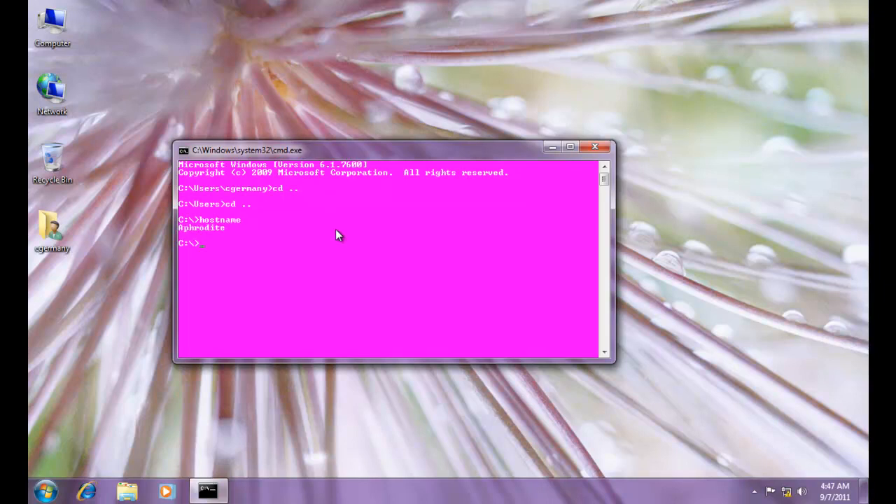
Step: Run ipconfig /all | more and page through the full IP configuration, including the quarantine state
type("ipconf")
type("/all | more")
key("Return")
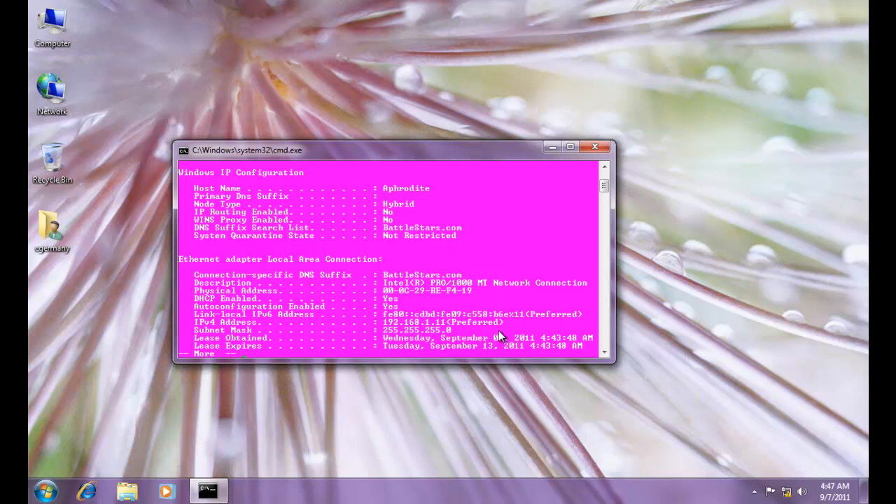
key("space")
key("space")
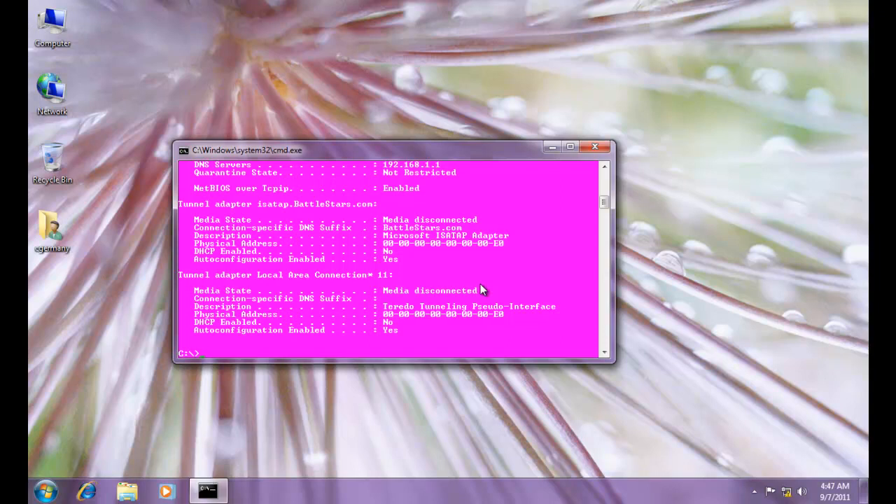
Step: Release the DHCP-assigned address with ipconfig /release
key("Up")
key("BackSpace")
key("BackSpace")
key("BackSpace")
key("BackSpace")
key("BackSpace")
key("BackSpace")
key("BackSpace")
key("BackSpace")
key("BackSpace")
key("BackSpace")
type("release")
key("Return")
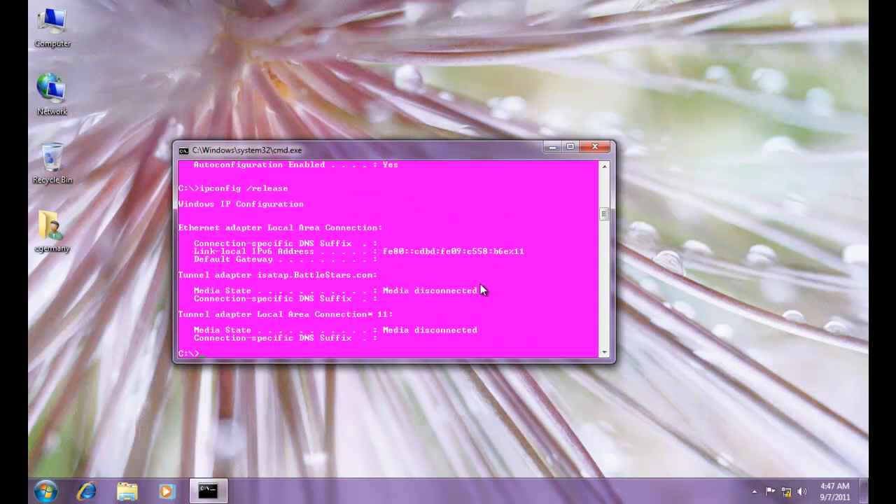
Step: Rerun ipconfig /all | more and page through the configuration after the release
key("Up")
key("Up")
key("Return")
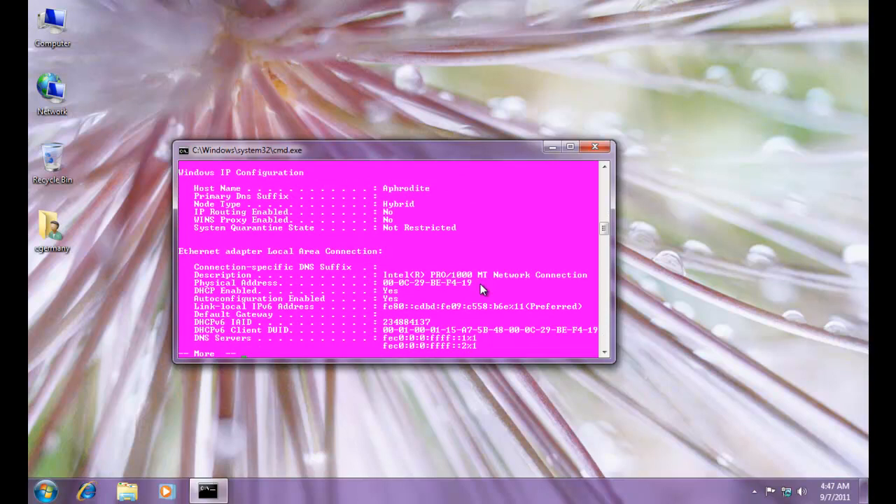
key("space")
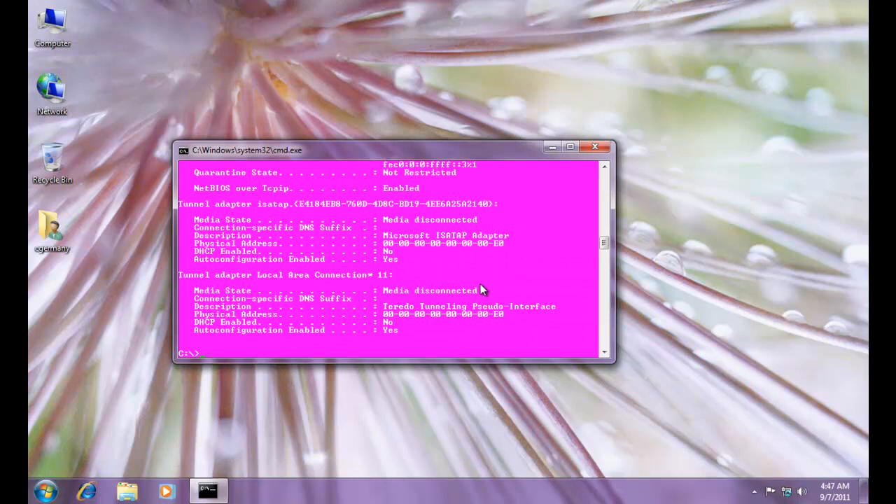
Step: Request a new DHCP lease with ipconfig /renew and close the Command Prompt
key("Up")
key("Up")
key("Up")
key("BackSpace")
key("BackSpace")
key("BackSpace")
key("BackSpace")
type("new")
key("Return")
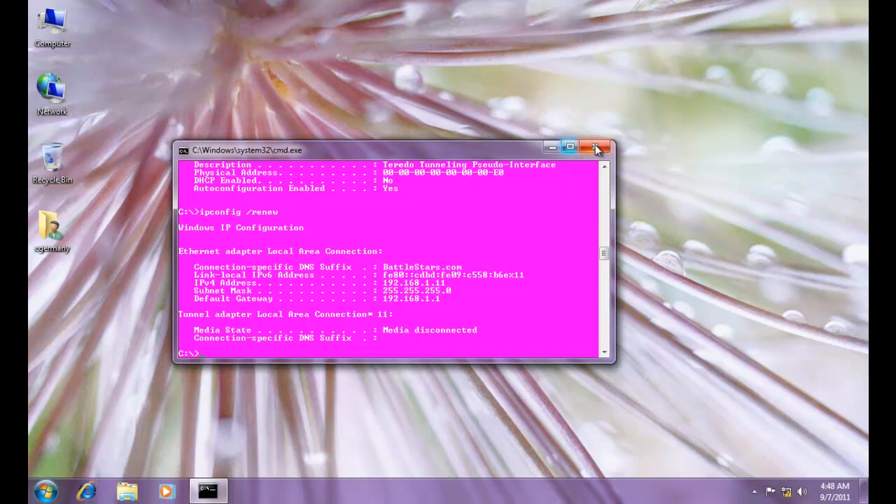
left_click(601, 146)
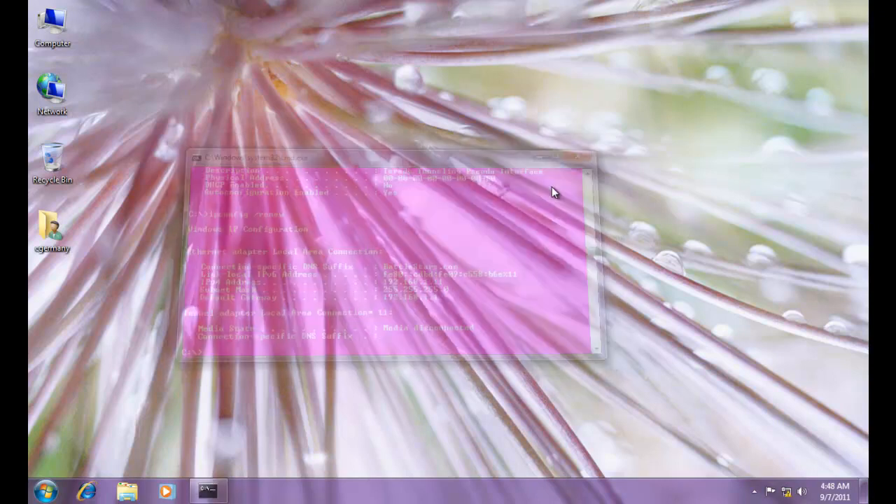
Step: Open the computer name and domain settings in System Properties and submit a change of membership to the BattleStars domain
right_click(38, 35)
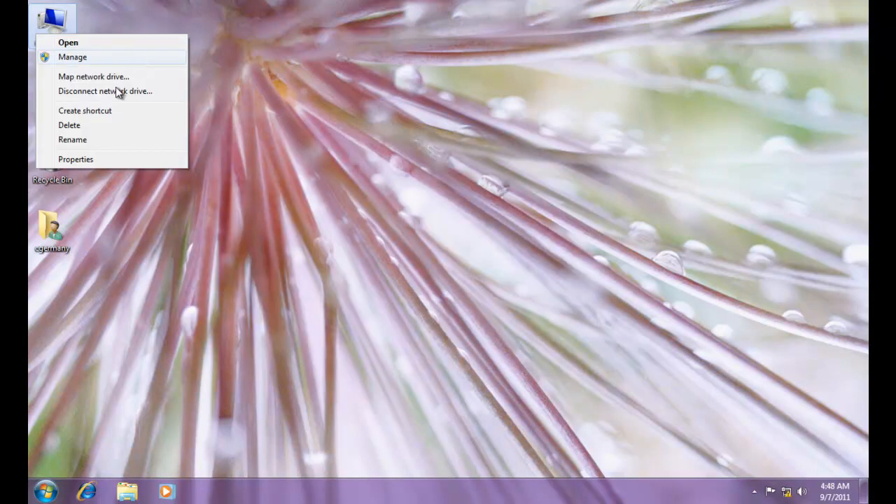
left_click(76, 160)
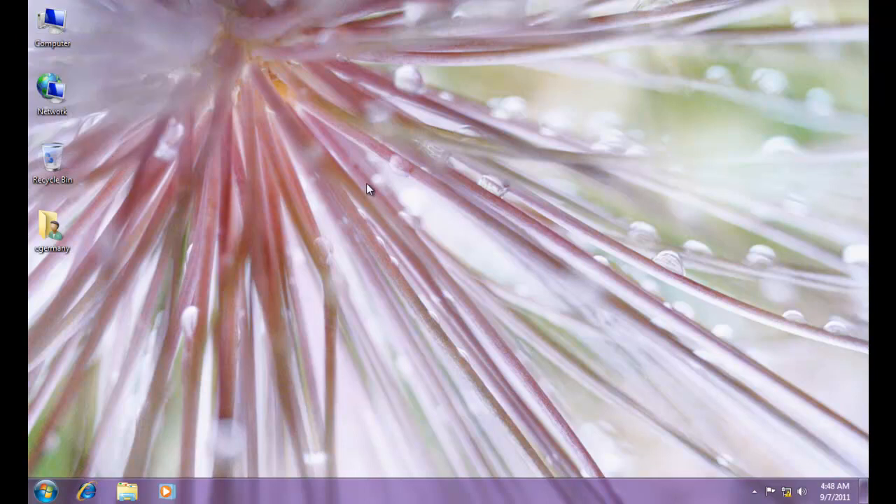
left_click(265, 178)
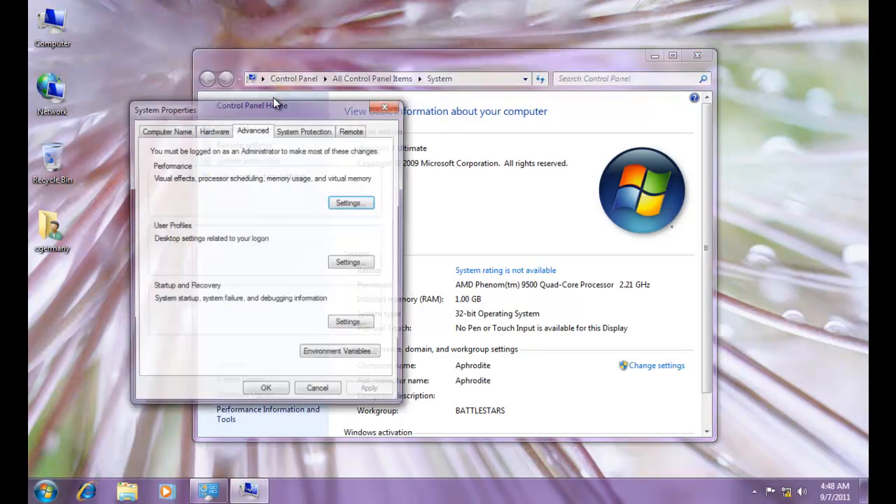
left_click(162, 130)
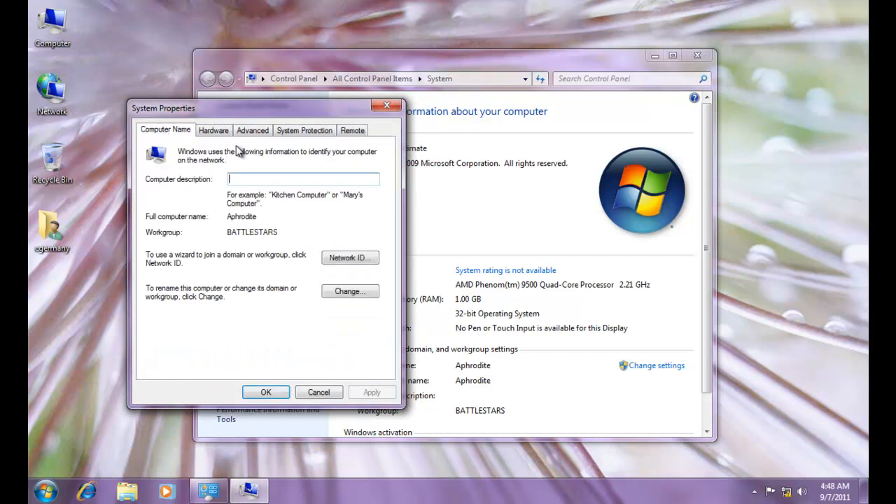
left_click(339, 294)
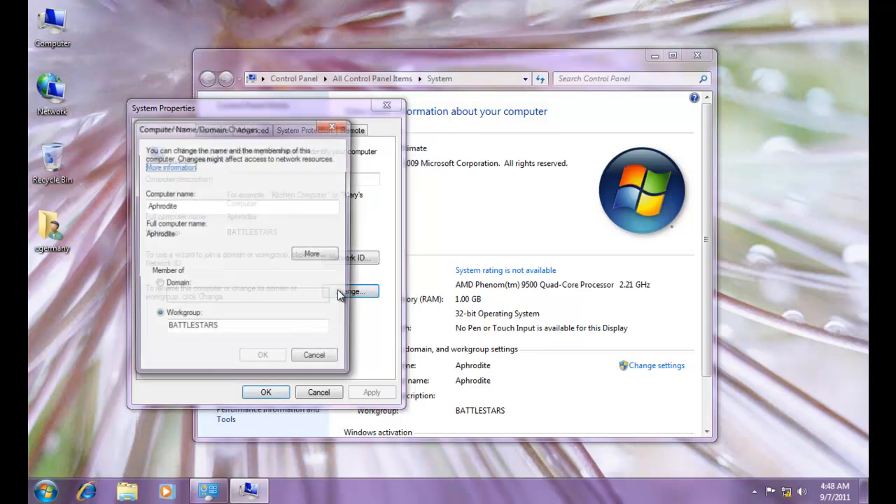
left_click(177, 284)
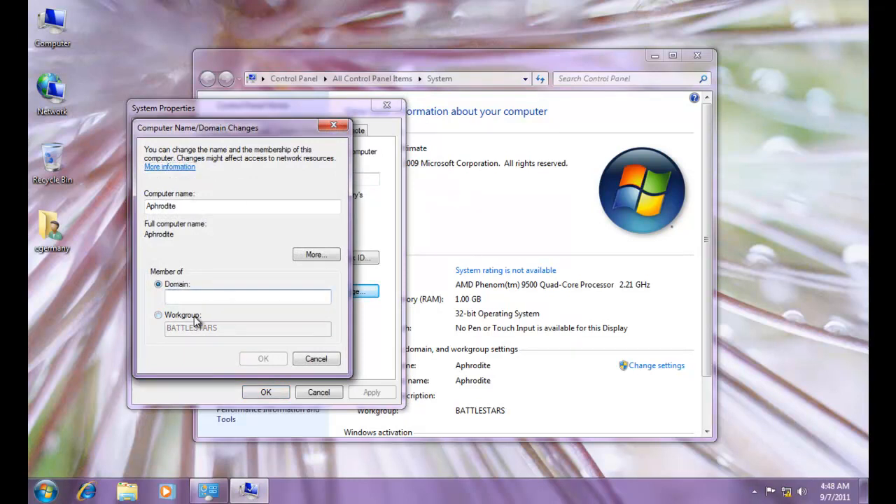
type("BattleStars")
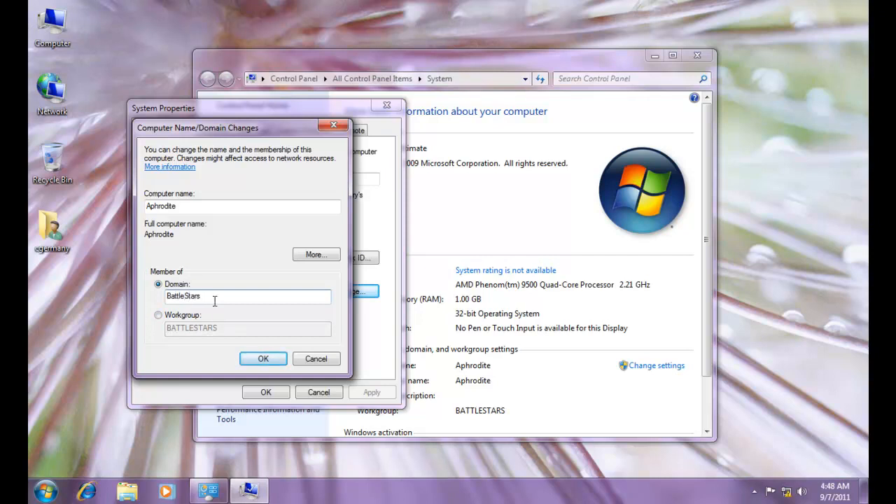
left_click(263, 359)
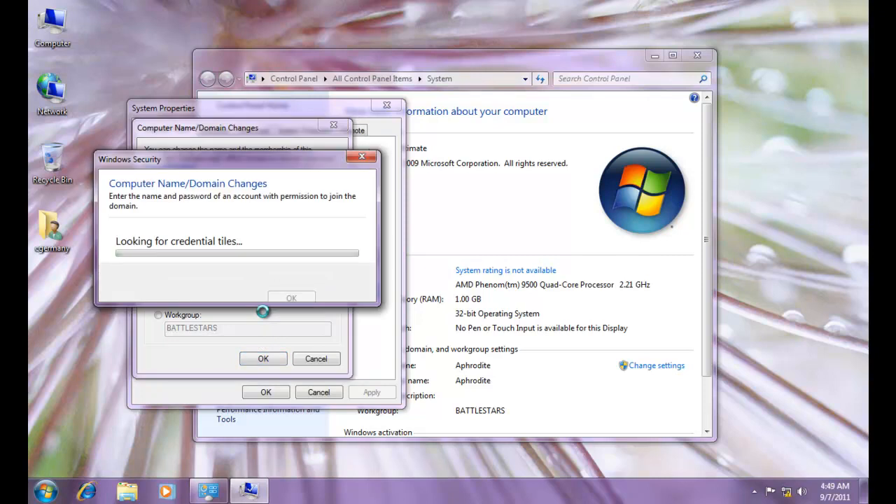
Step: Authorize the domain join with the administrator account and its password, and dismiss the welcome and restart notices
left_click_drag(224, 149, 344, 208)
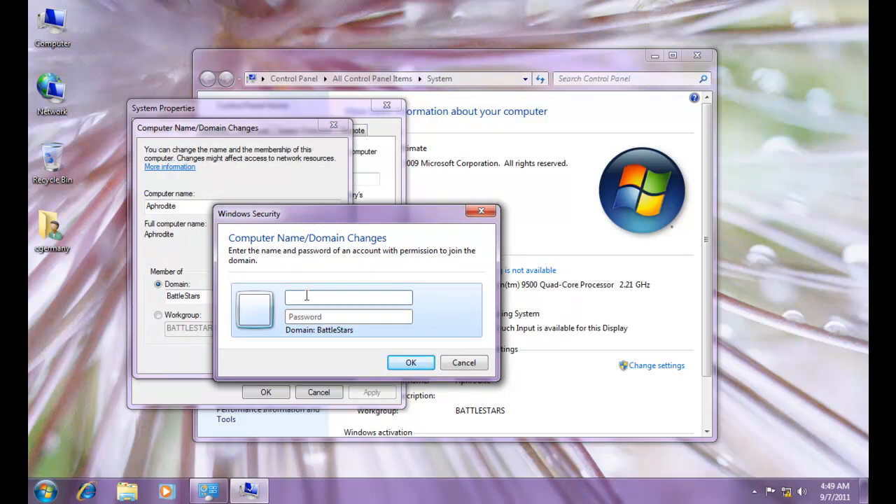
type("administrator")
key("Tab")
type("••••••••")
left_click(411, 364)
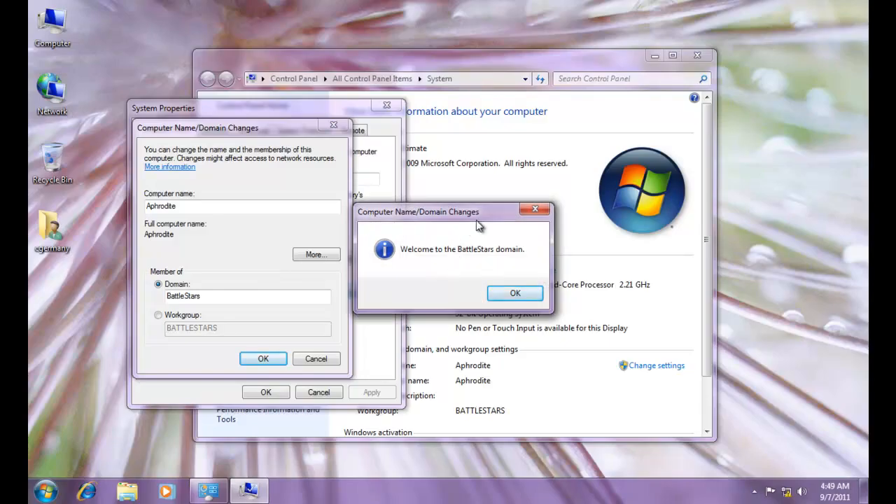
left_click_drag(484, 210, 437, 224)
left_click(467, 303)
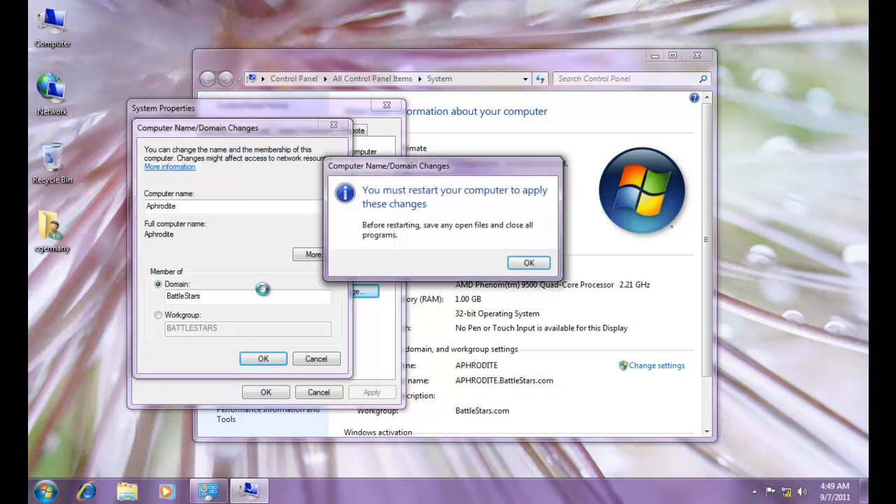
left_click(529, 263)
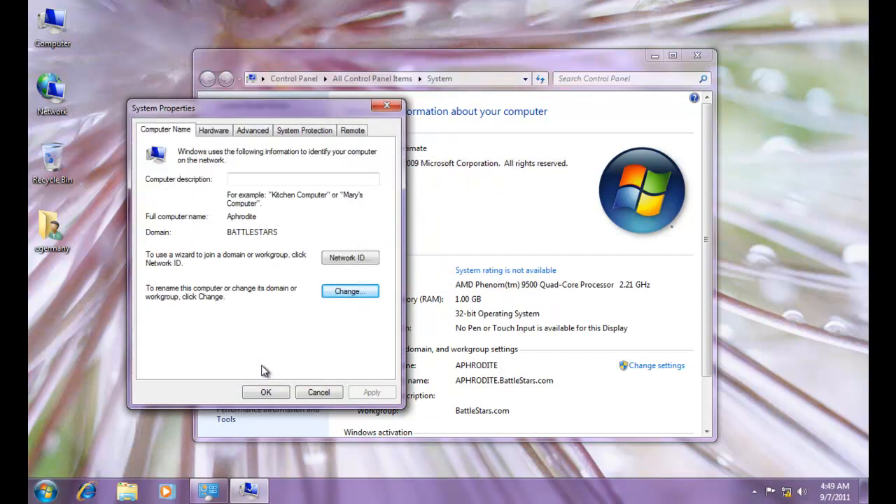
Step: Close System Properties and restart the computer immediately to apply the domain membership change
left_click(265, 390)
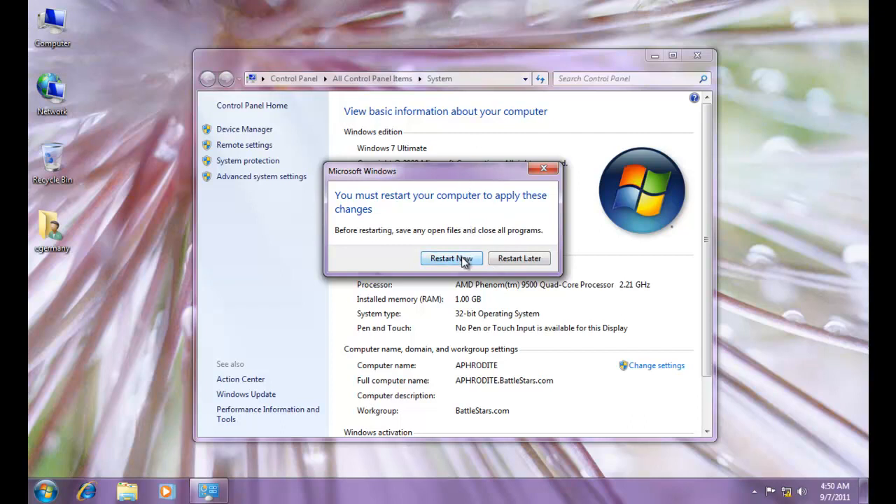
left_click(452, 258)
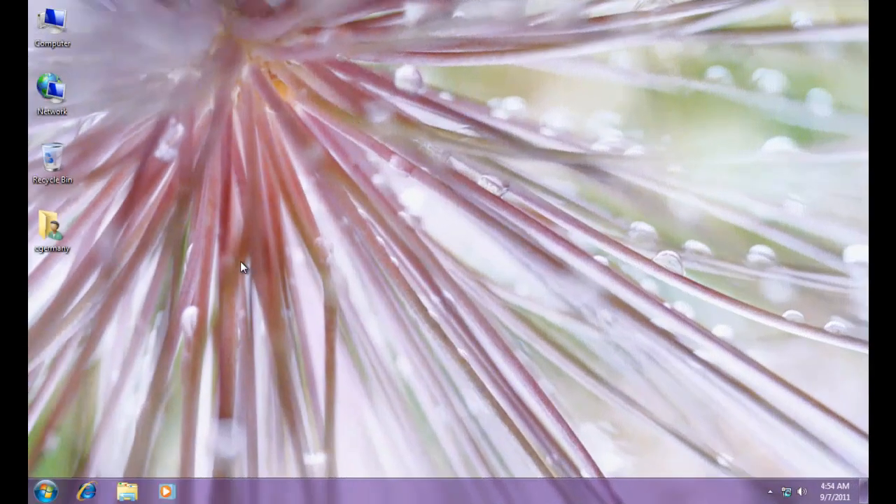
Step: Open a Command Prompt and move up to the root of the C: drive with cd .
left_click(45, 492)
left_click(85, 458)
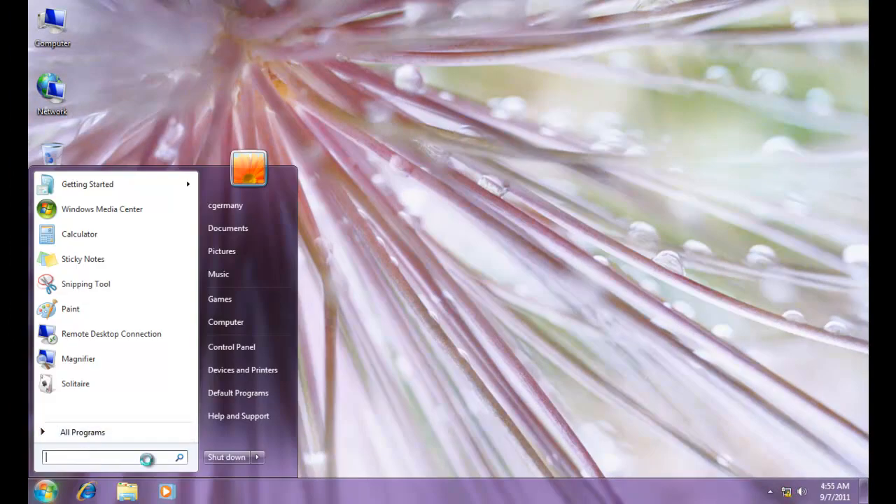
type("cmd")
key("Return")
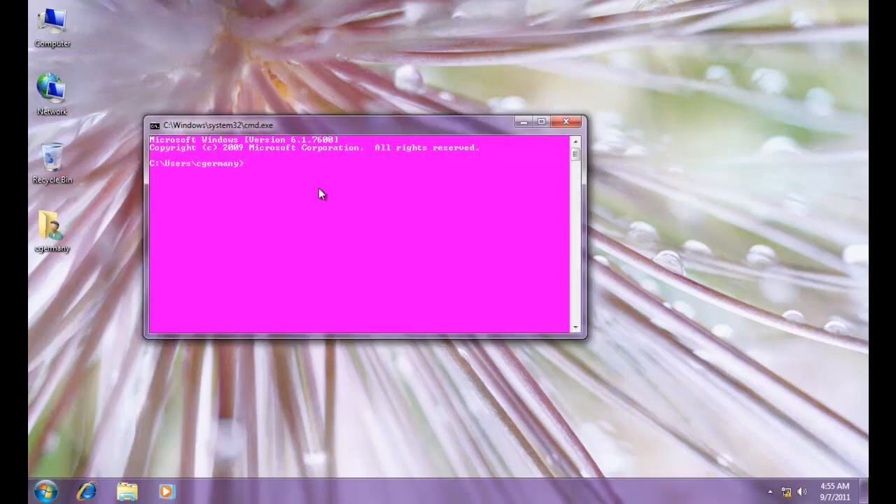
left_click_drag(306, 127, 325, 139)
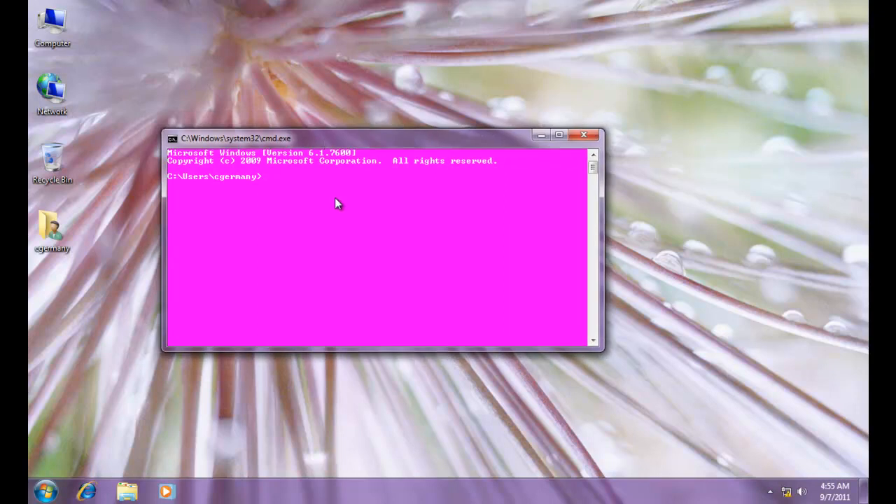
type(".")
key("Return")
type("cd ..")
key("Return")
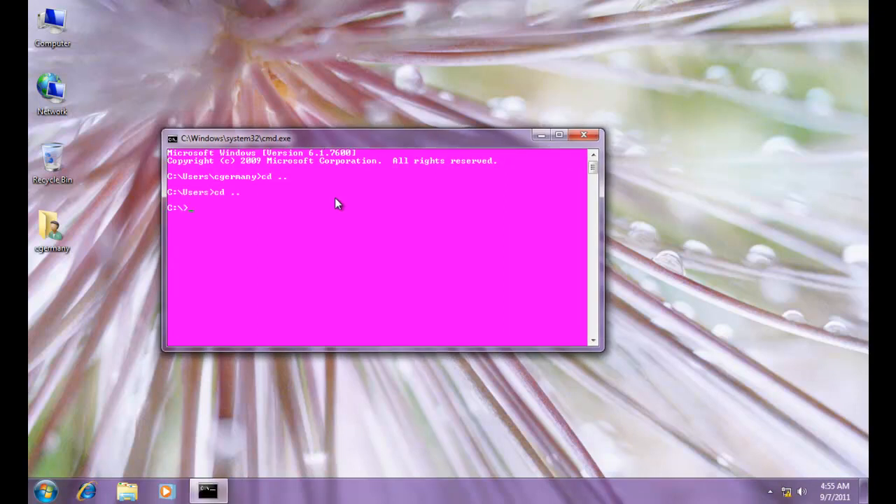
Step: Run ipconfig /all | more in an enlarged window and review the adapter's address, lease and quarantine state
type("ipconfig /all | more")
key("Return")
left_click_drag(482, 349, 479, 429)
left_click_drag(440, 134, 444, 116)
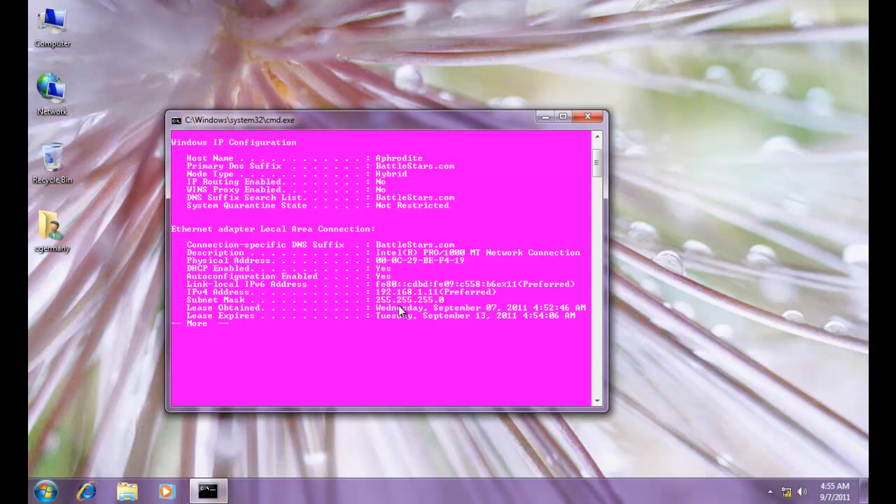
key("space")
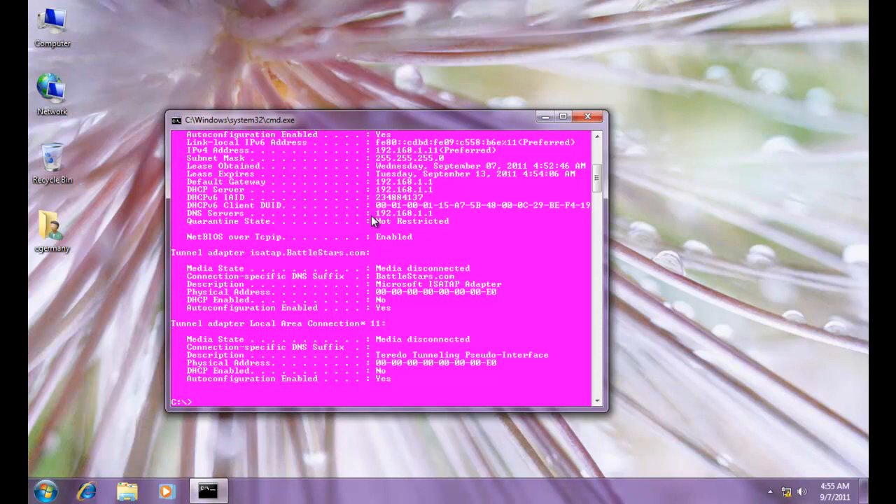
scroll(344, 201, "up", 3)
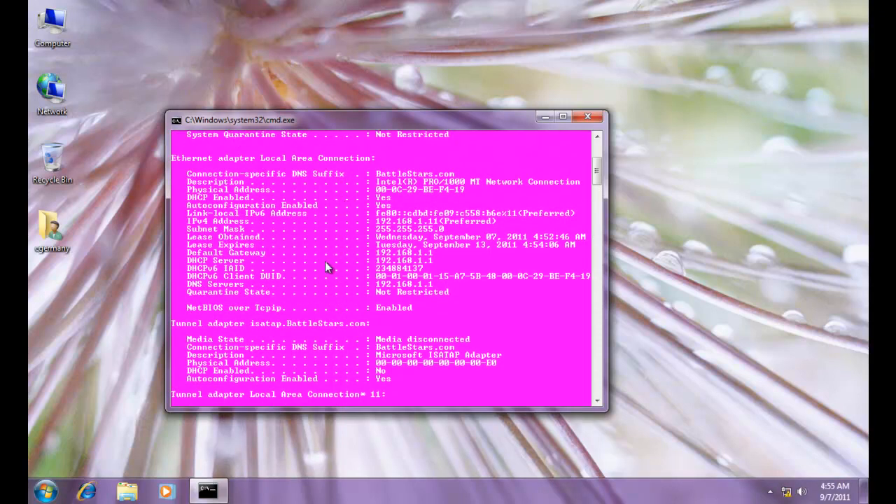
scroll(434, 282, "down", 5)
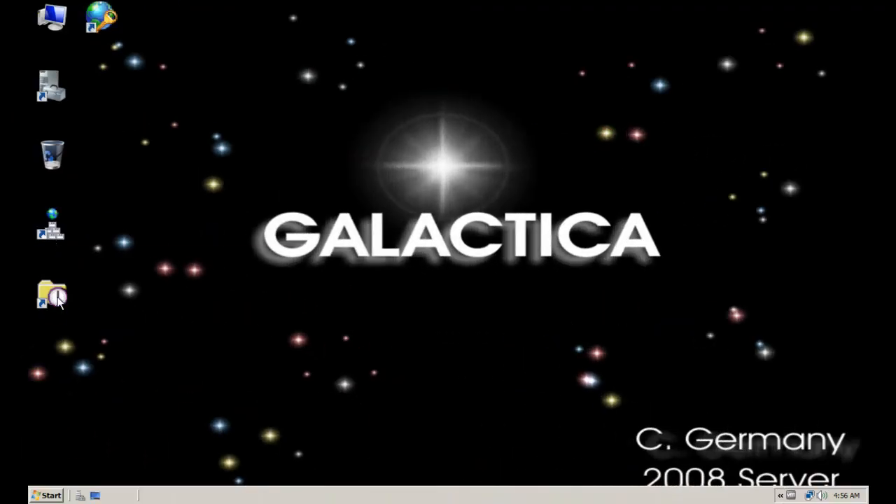
Step: On the Galactica server, open the DHCP console and display the IPv4 address leases of scope 192.168.1.0
left_click(53, 297)
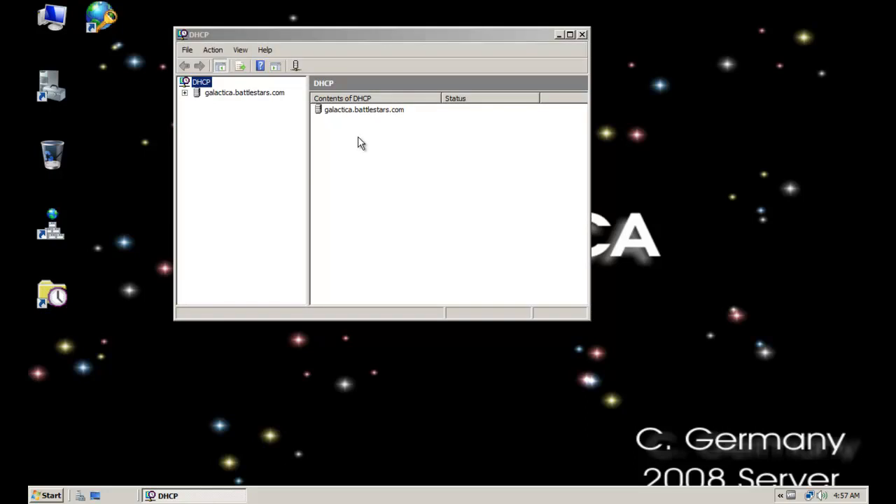
left_click_drag(316, 41, 331, 71)
left_click(280, 123)
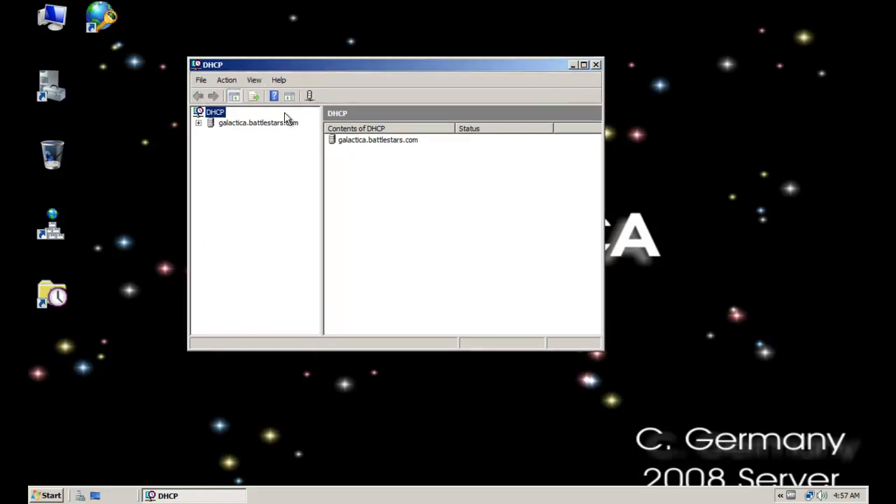
left_click(199, 124)
left_click(220, 135)
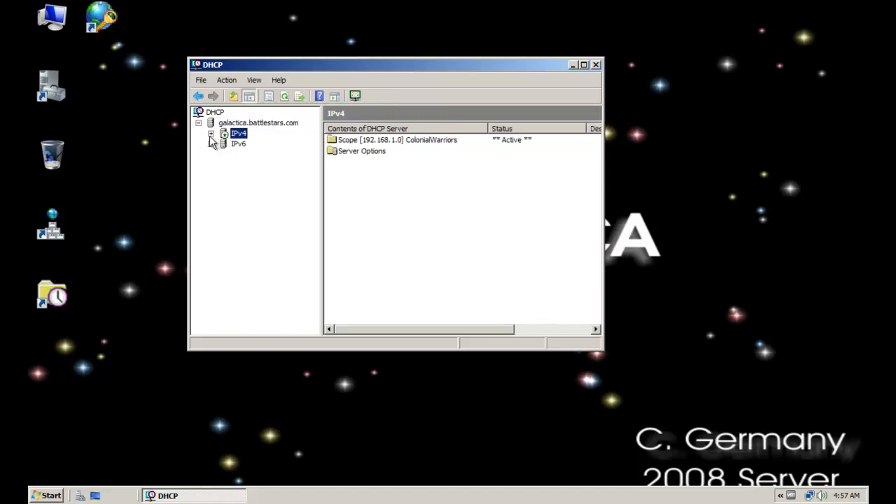
left_click(212, 135)
left_click(224, 143)
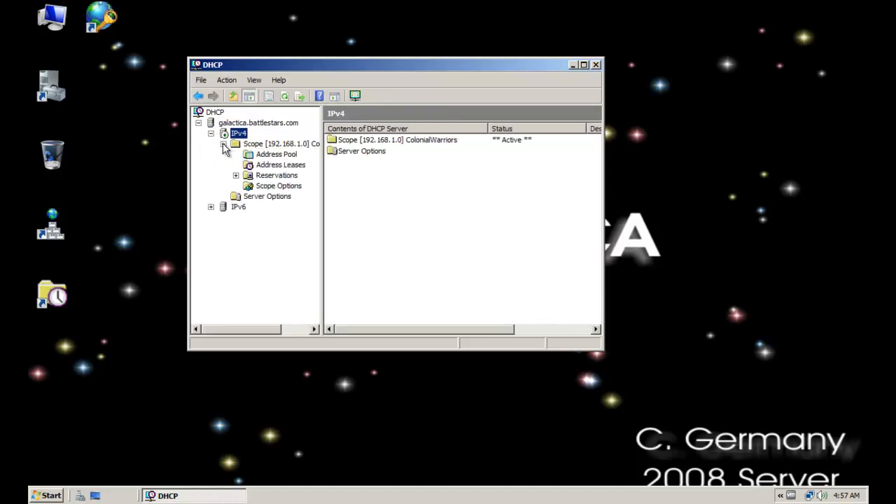
left_click(266, 156)
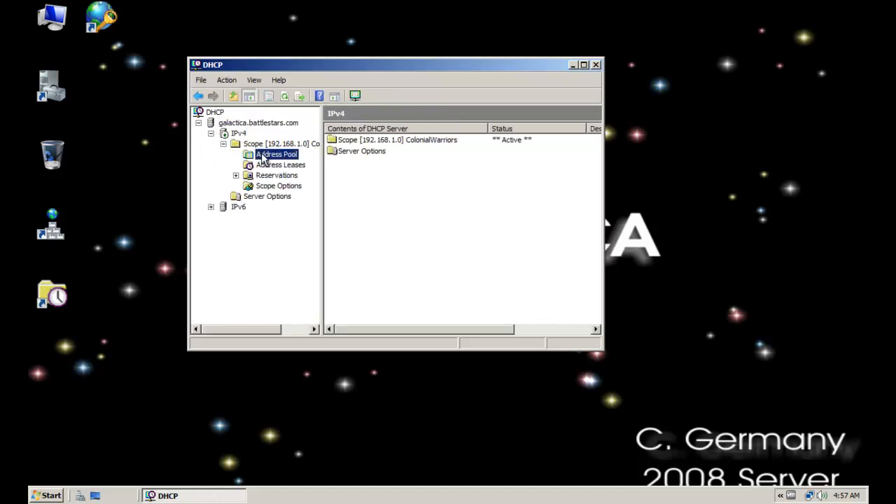
left_click(298, 166)
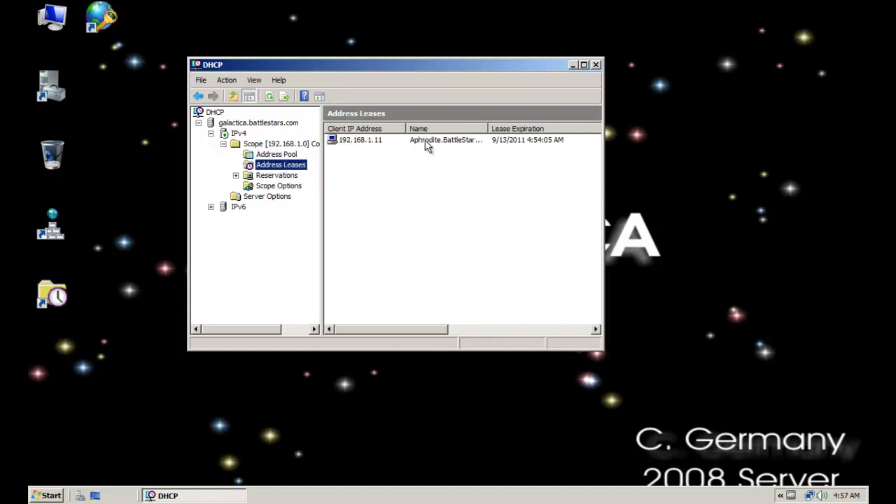
Step: Widen the DHCP console and its Name column, inspect the client's lease details, and close the console
left_click_drag(603, 348, 710, 365)
left_click_drag(488, 128, 501, 126)
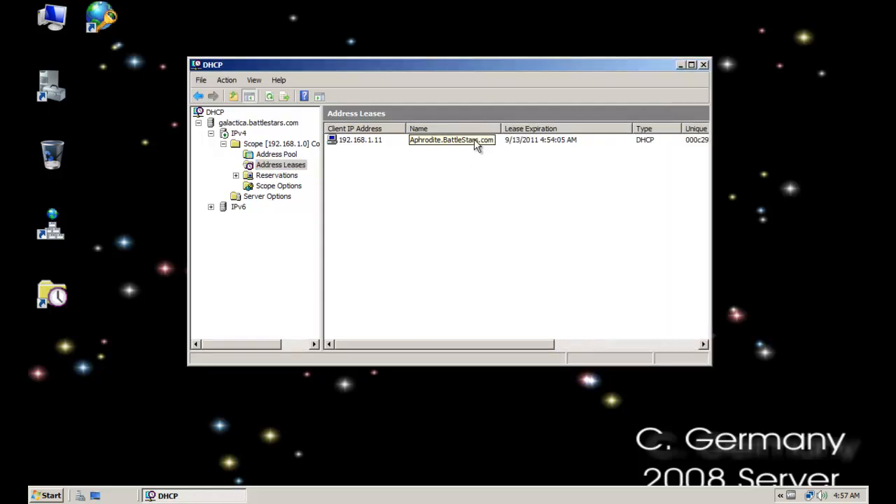
left_click(474, 139)
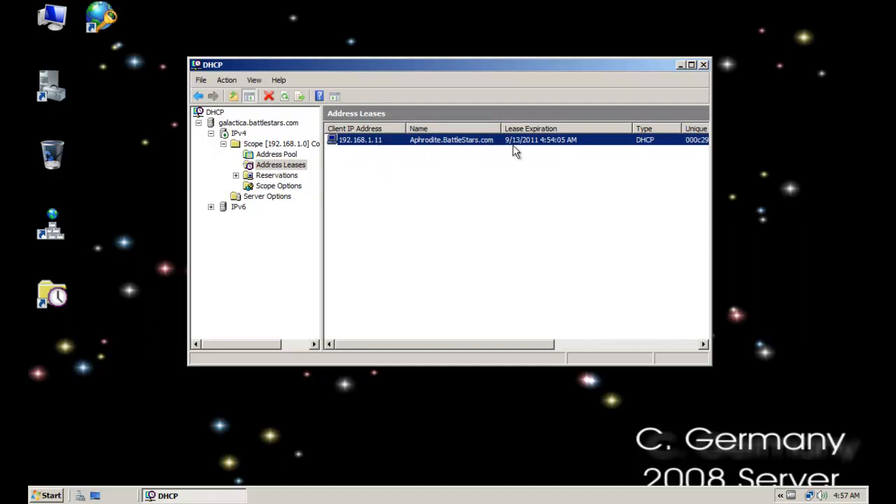
left_click_drag(516, 344, 376, 337)
left_click(705, 65)
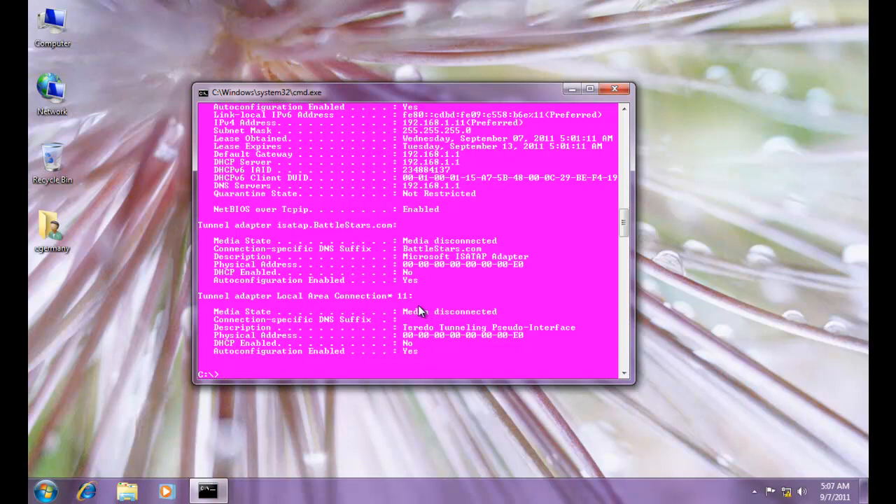
Step: Back on the Windows 7 client, rerun ipconfig /all | more on a cleared screen, page through the configuration, and clear the screen again
type("cls")
key("Return")
type("ipconfig /renew")
key("Up")
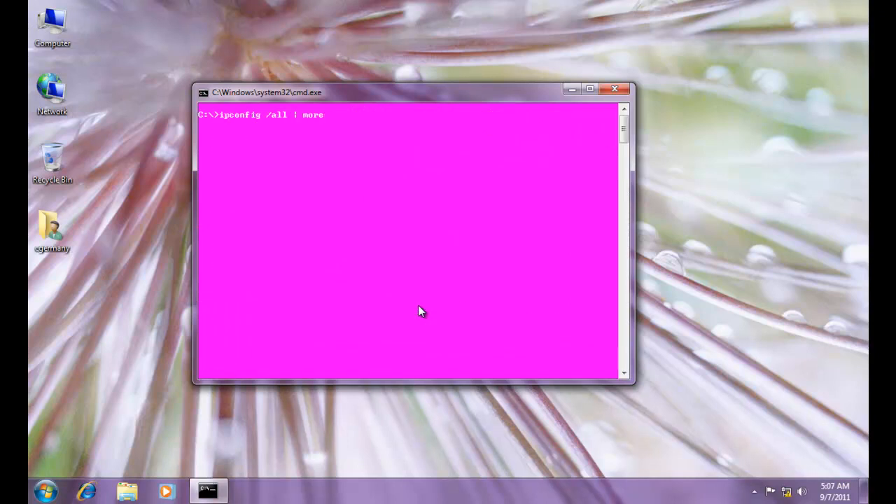
key("Return")
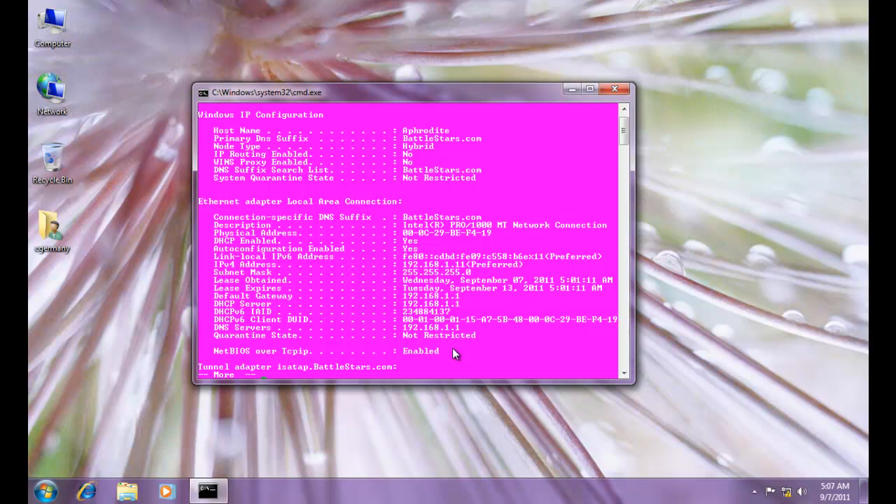
key("space")
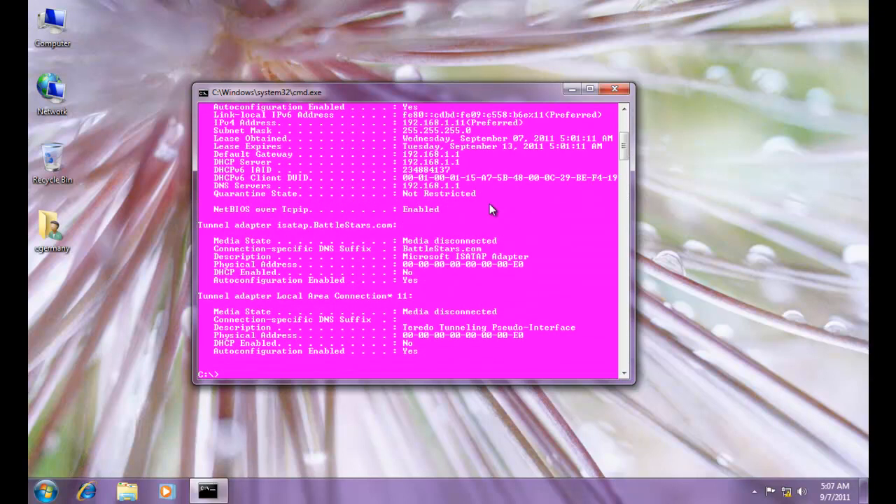
left_click_drag(625, 145, 625, 171)
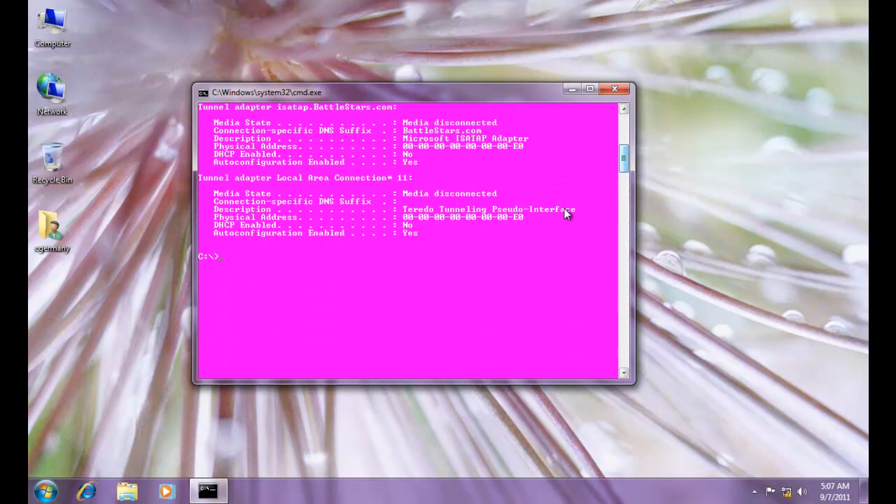
type("cls")
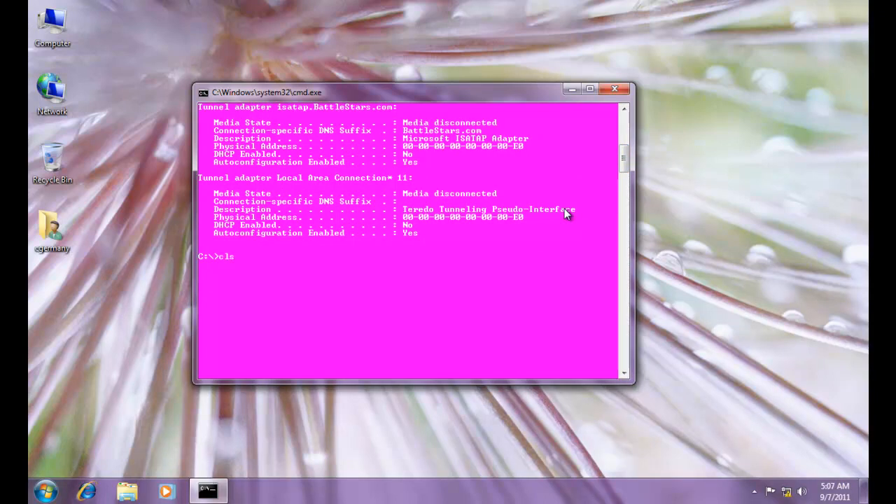
key("Return")
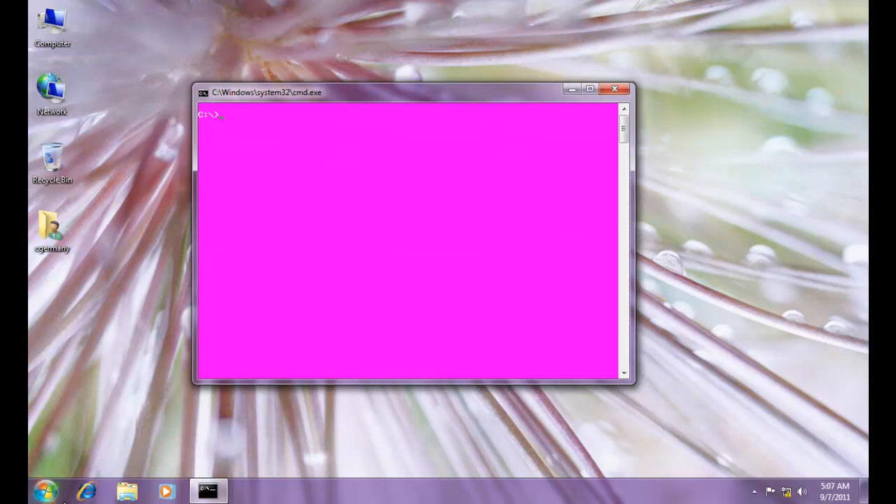
Step: Open the Windows Firewall on/off settings for each network type from Control Panel, and minimize that window
left_click(46, 490)
left_click(248, 347)
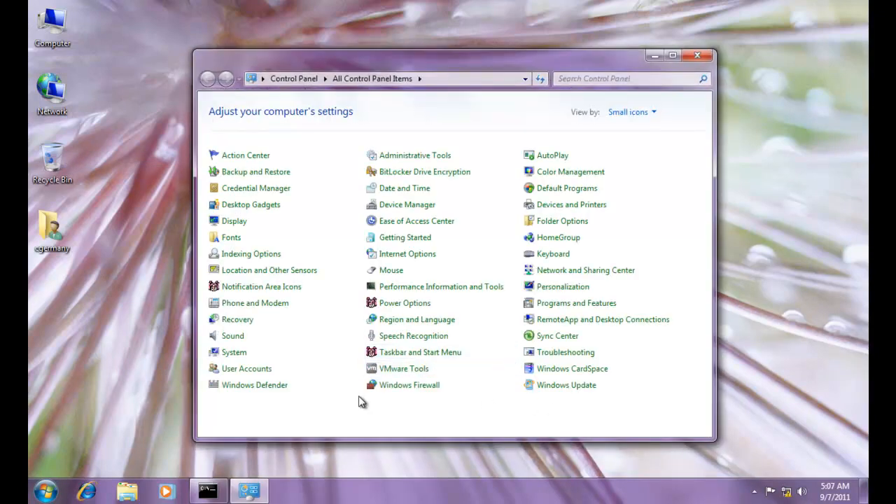
left_click(416, 319)
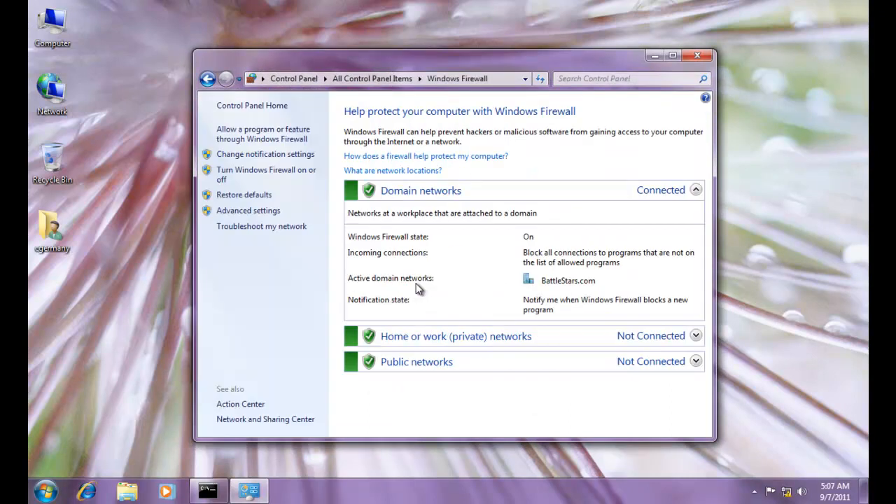
left_click(298, 175)
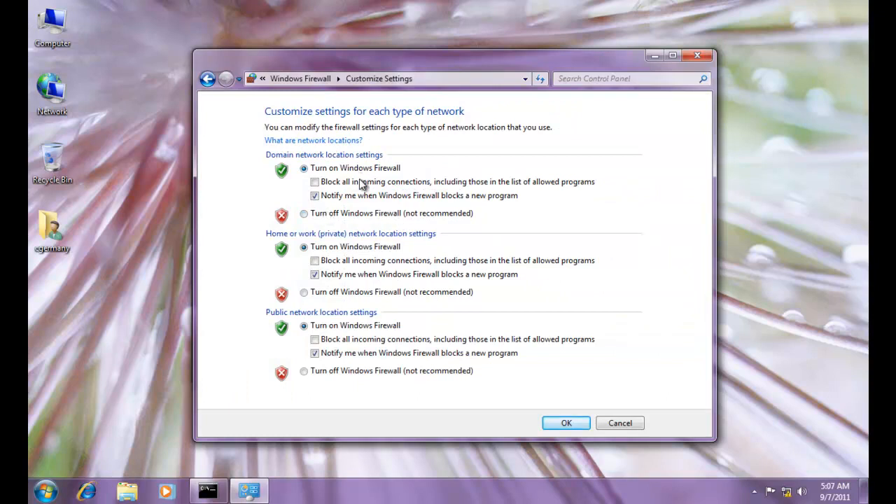
left_click(655, 55)
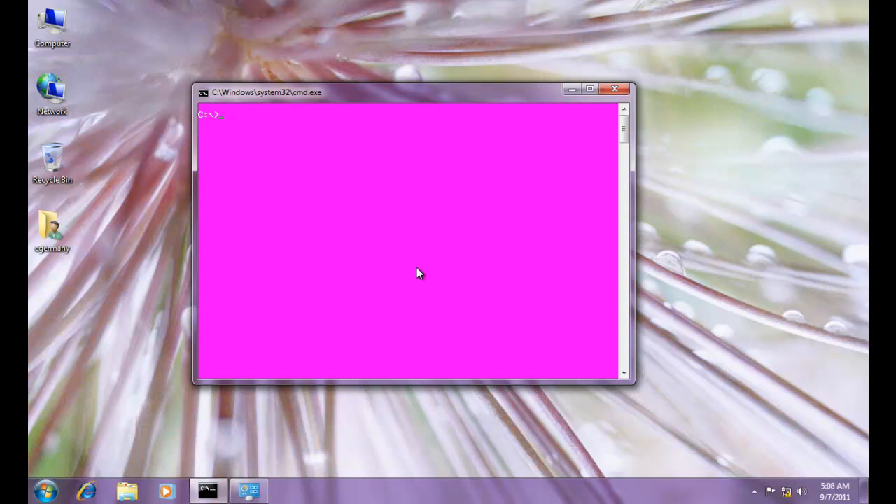
Step: Release the client's DHCP lease with ipconfig /release
type("ipconfig /all | more")
key("BackSpace")
key("BackSpace")
key("BackSpace")
key("BackSpace")
key("BackSpace")
key("BackSpace")
type("release")
key("Return")
Step: Run ipconfig /all and examine the adapter's configuration after the lease release
key("Up")
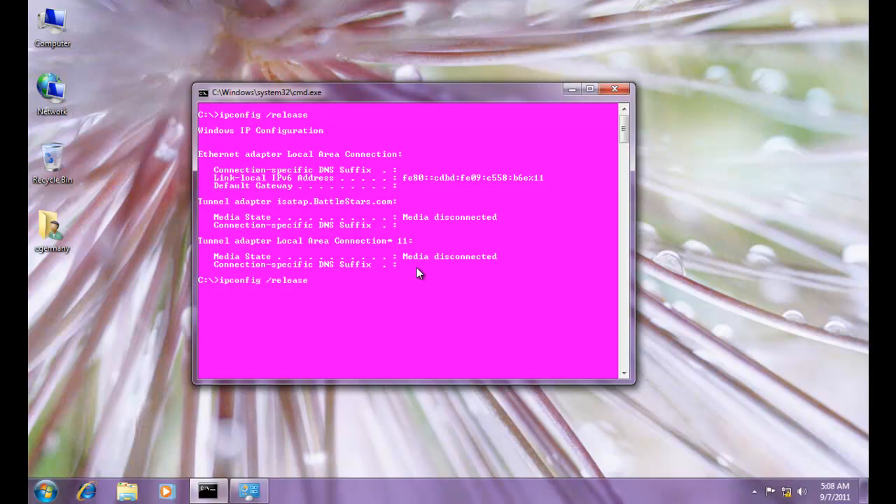
key("BackSpace")
key("BackSpace")
key("BackSpace")
key("BackSpace")
key("BackSpace")
key("BackSpace")
key("BackSpace")
type("all")
key("Return")
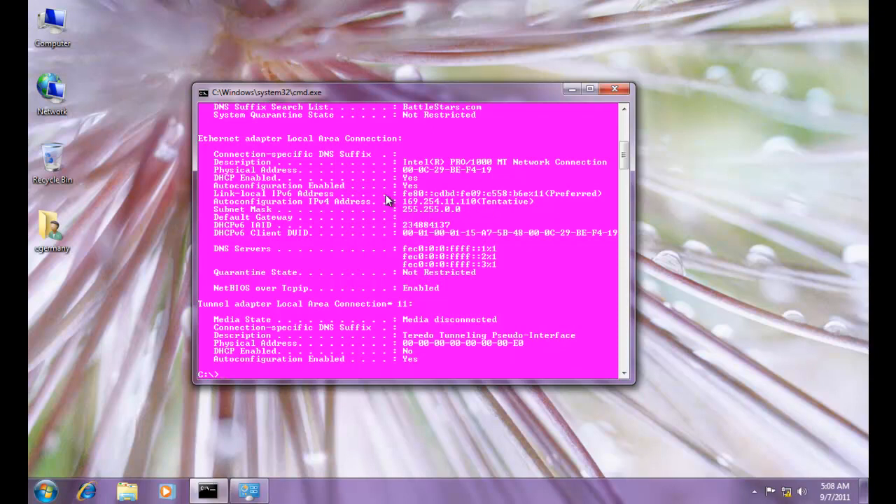
Step: Request a new DHCP lease with ipconfig /renew and clear the Command Prompt screen
key("Up")
key("BackSpace")
key("BackSpace")
type("rel")
type("new")
key("Return")
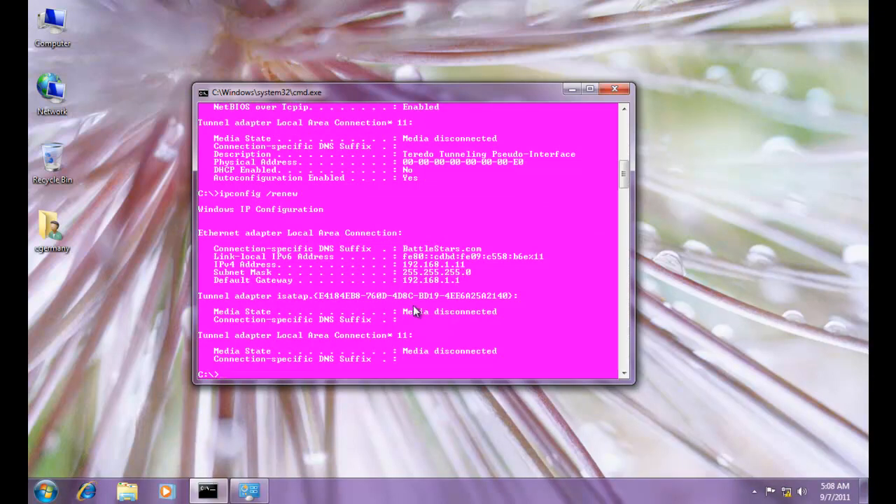
type("cls")
key("Return")
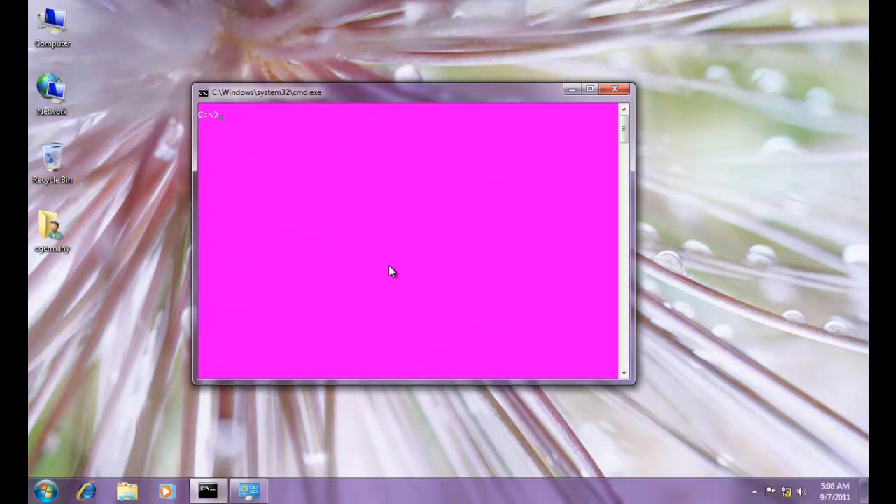
Step: Turn off Windows Firewall for the domain, home or work, and public network locations, apply the settings, and close Control Panel
mouse_move(258, 492)
left_click(268, 495)
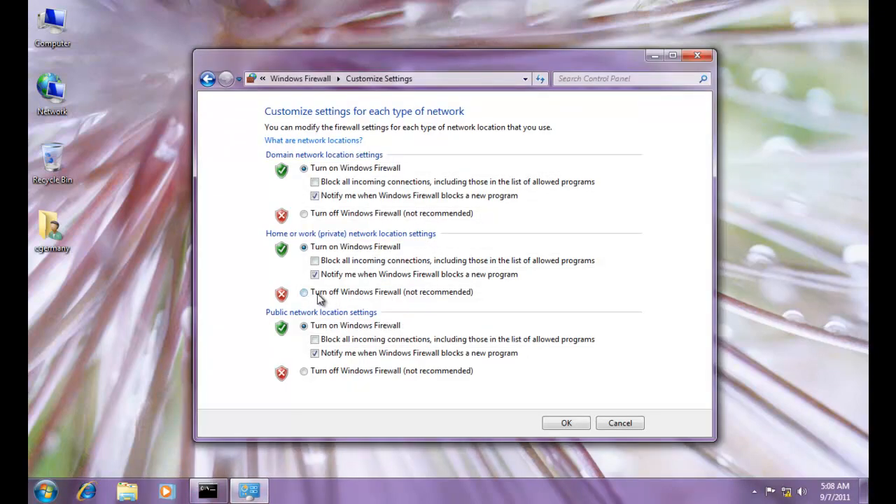
left_click(318, 293)
left_click(324, 215)
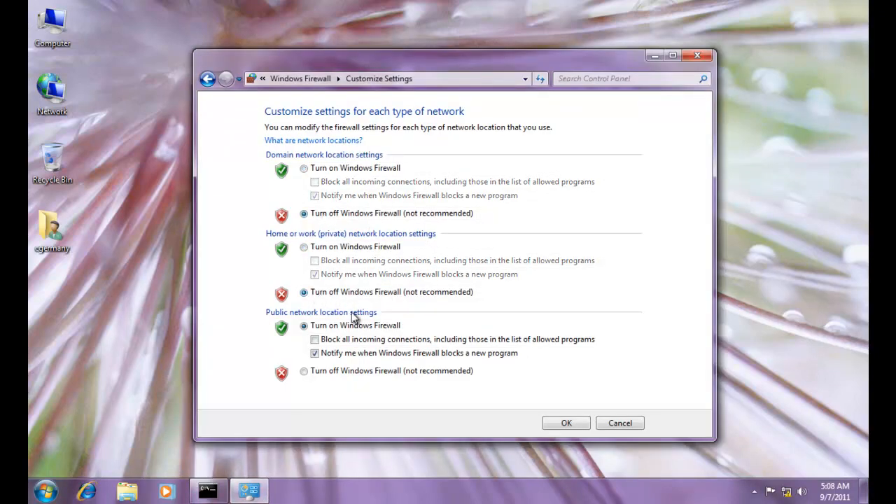
left_click(330, 373)
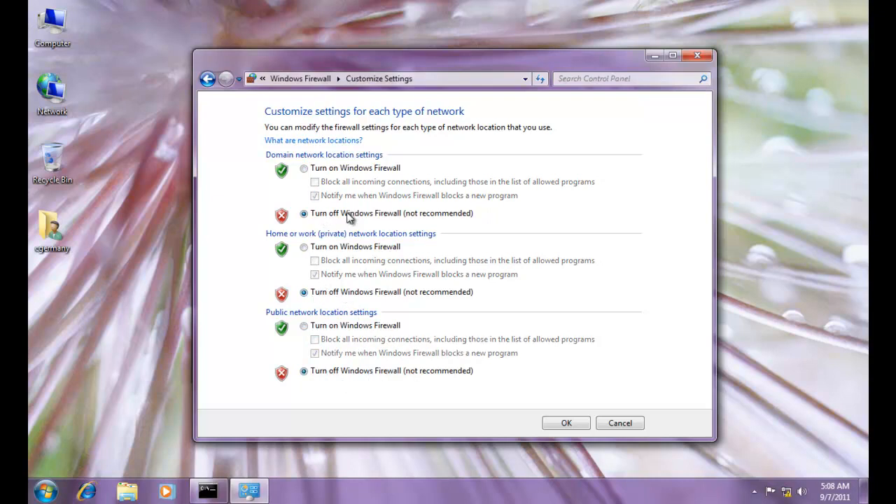
left_click(571, 423)
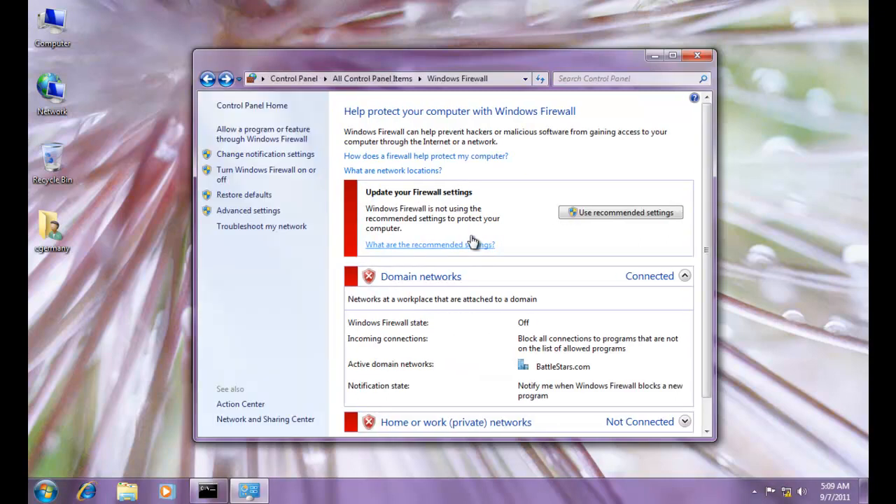
left_click(696, 61)
Step: Release the client's DHCP lease again with ipconfig /release while the firewall is off
type("cls")
key("Up")
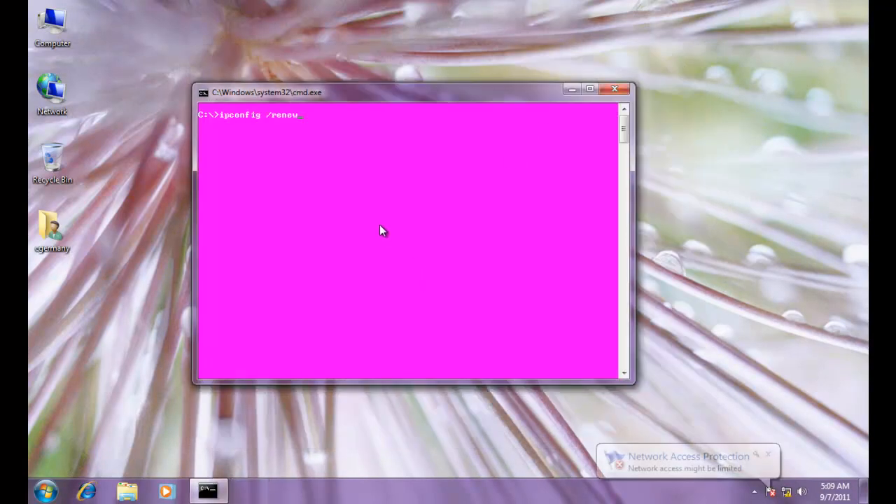
key("Up")
key("Up")
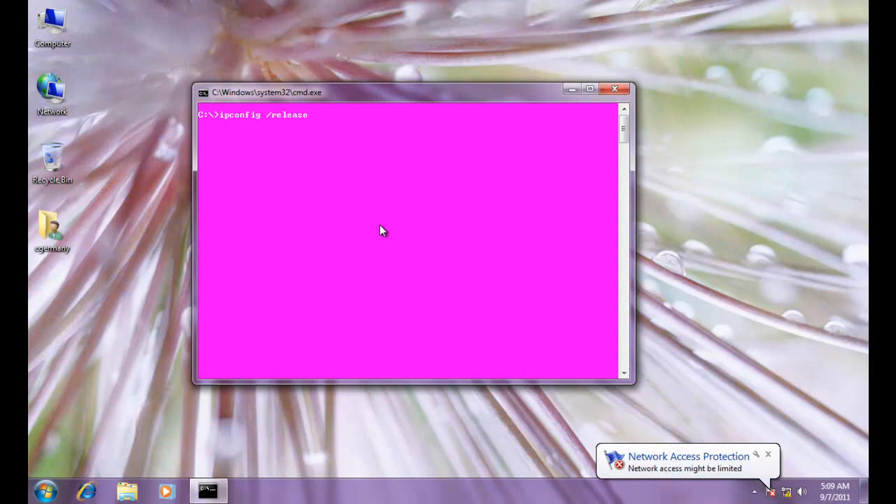
key("Return")
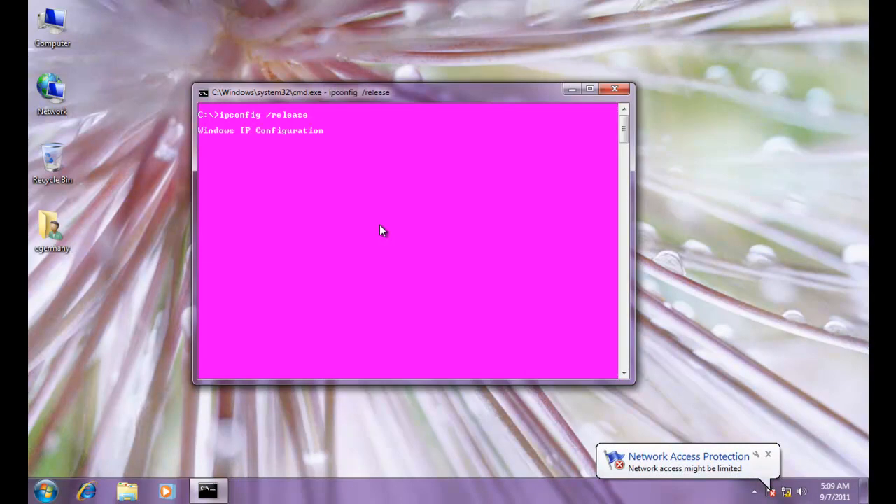
Step: Run ipconfig /all | more and page through the full adapter configuration and quarantine state
key("Up")
key("Up")
key("Up")
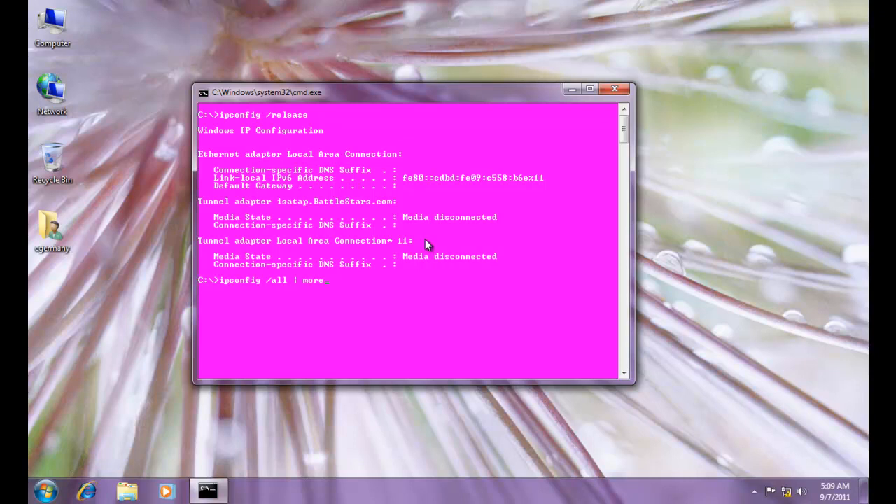
key("Return")
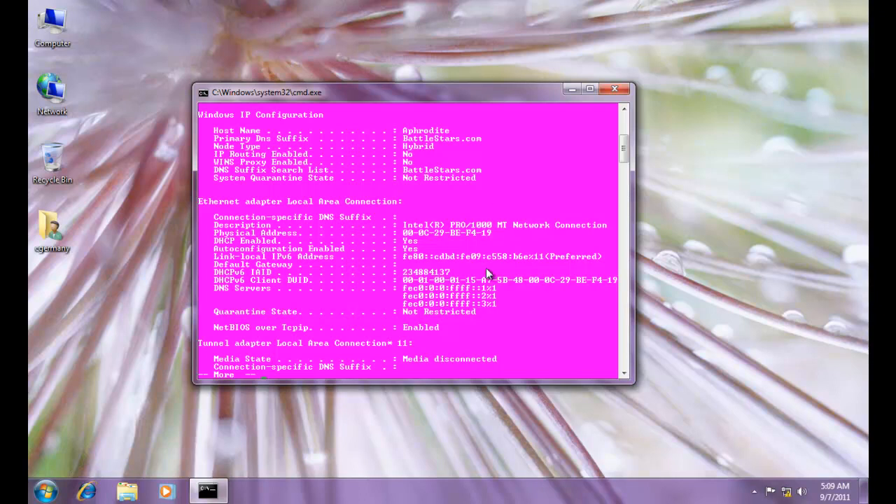
key("space")
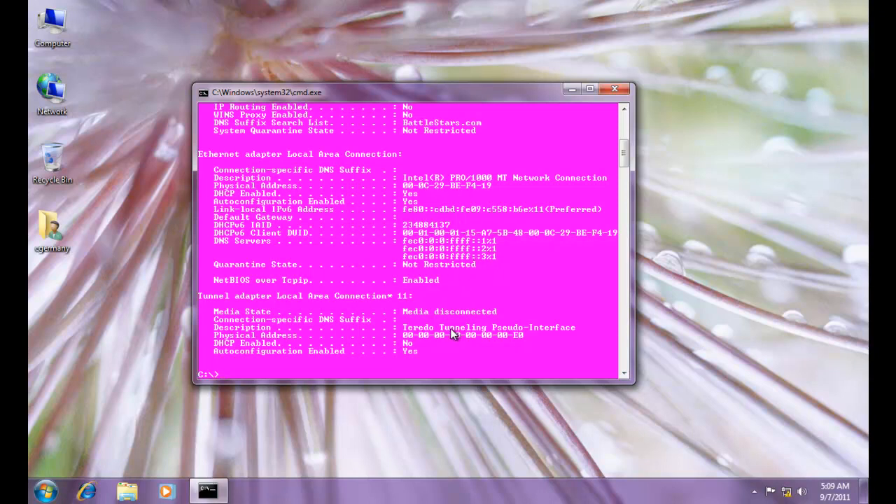
Step: Request a fresh DHCP lease for the client by running ipconfig /renew
key("Up")
key("Up")
key("Down")
key("Up")
key("BackSpace")
key("BackSpace")
key("BackSpace")
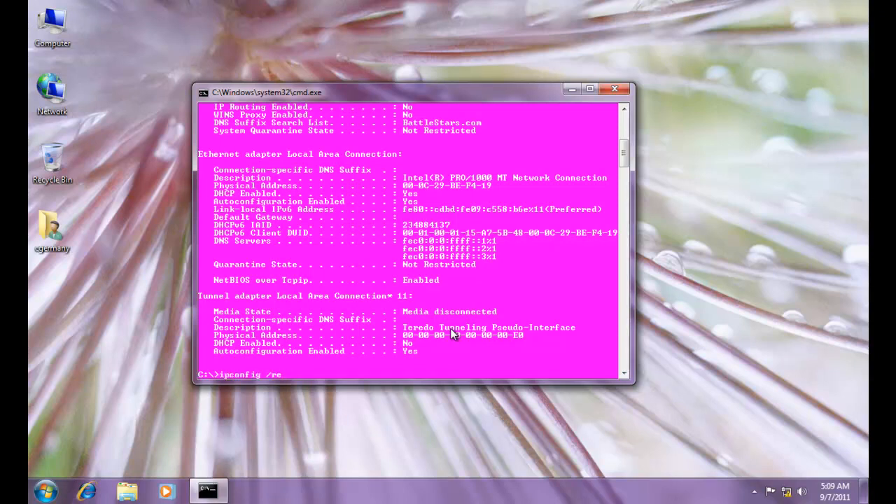
type("new")
key("Return")
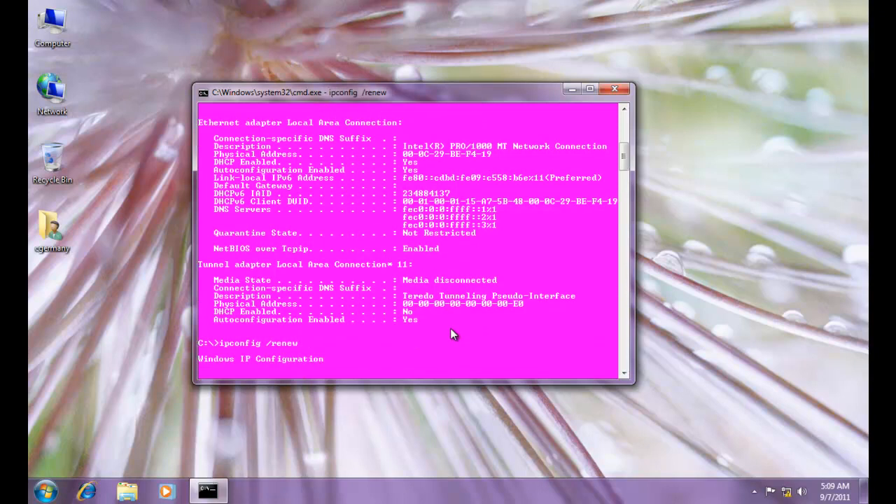